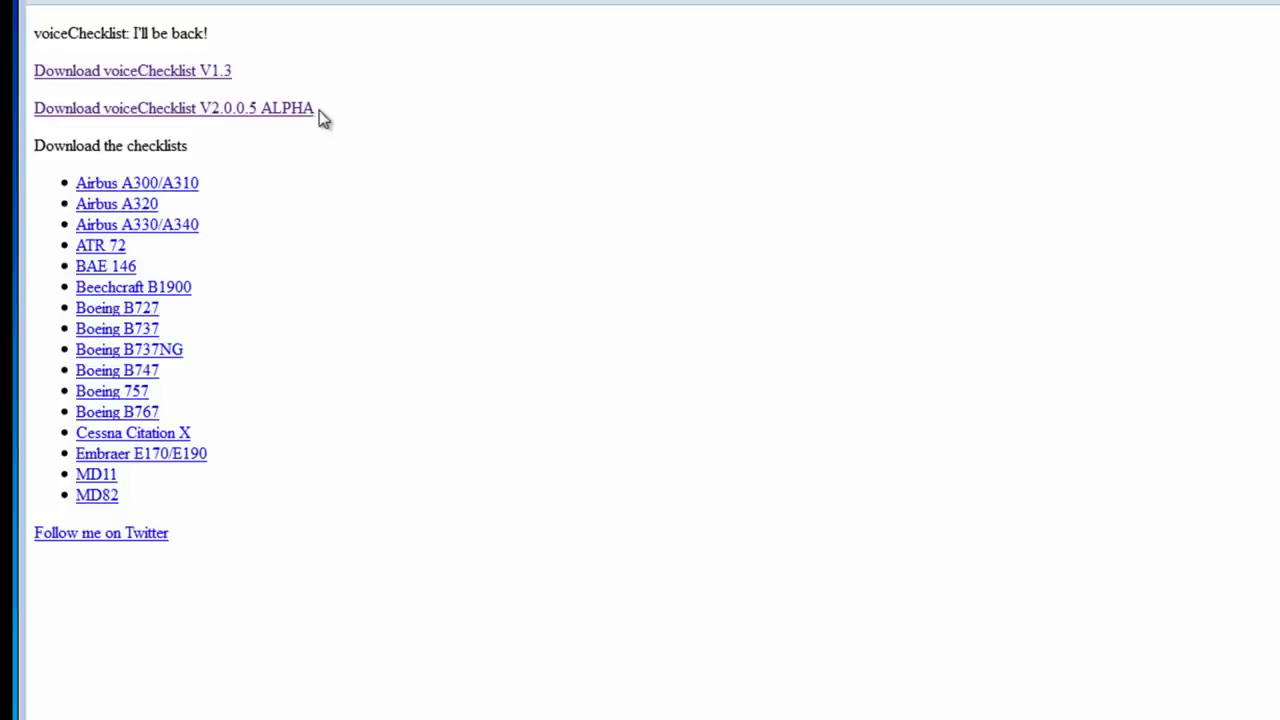
drag(303, 110, 262, 108)
click(219, 139)
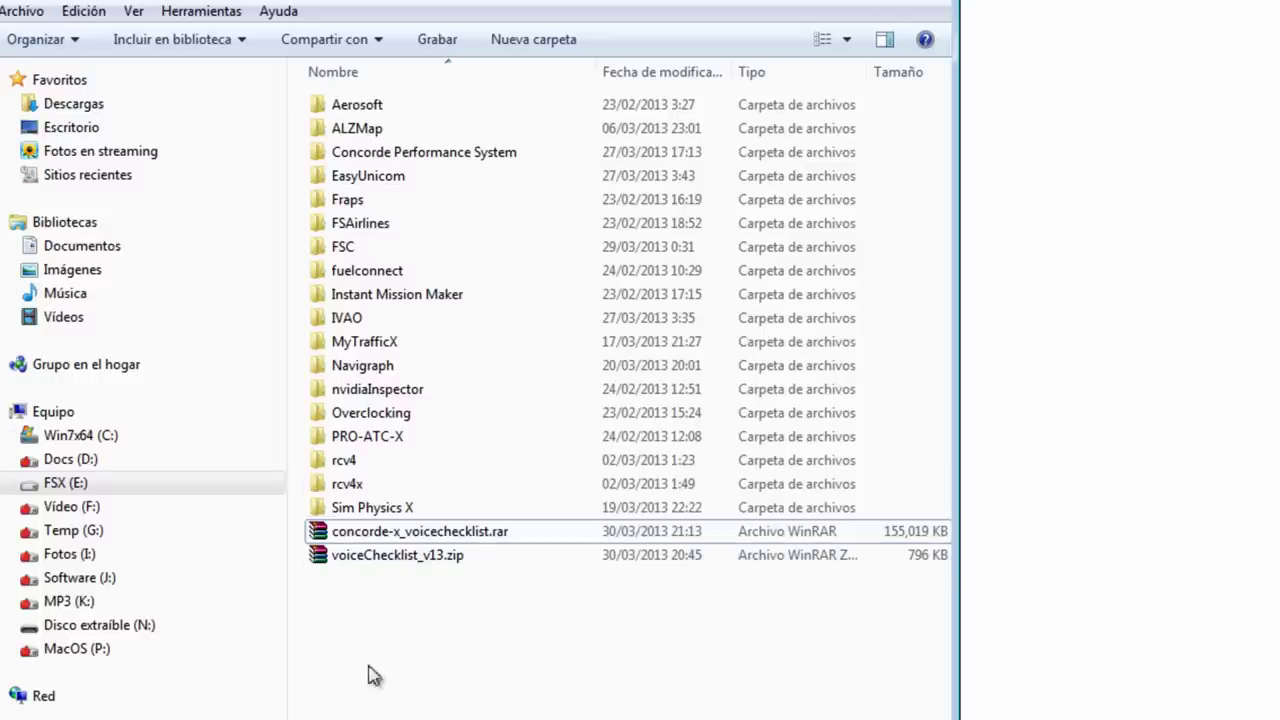
- Extract the voiceChecklist_v13.zip archive into its own voiceChecklist_v13 folder
click(392, 563)
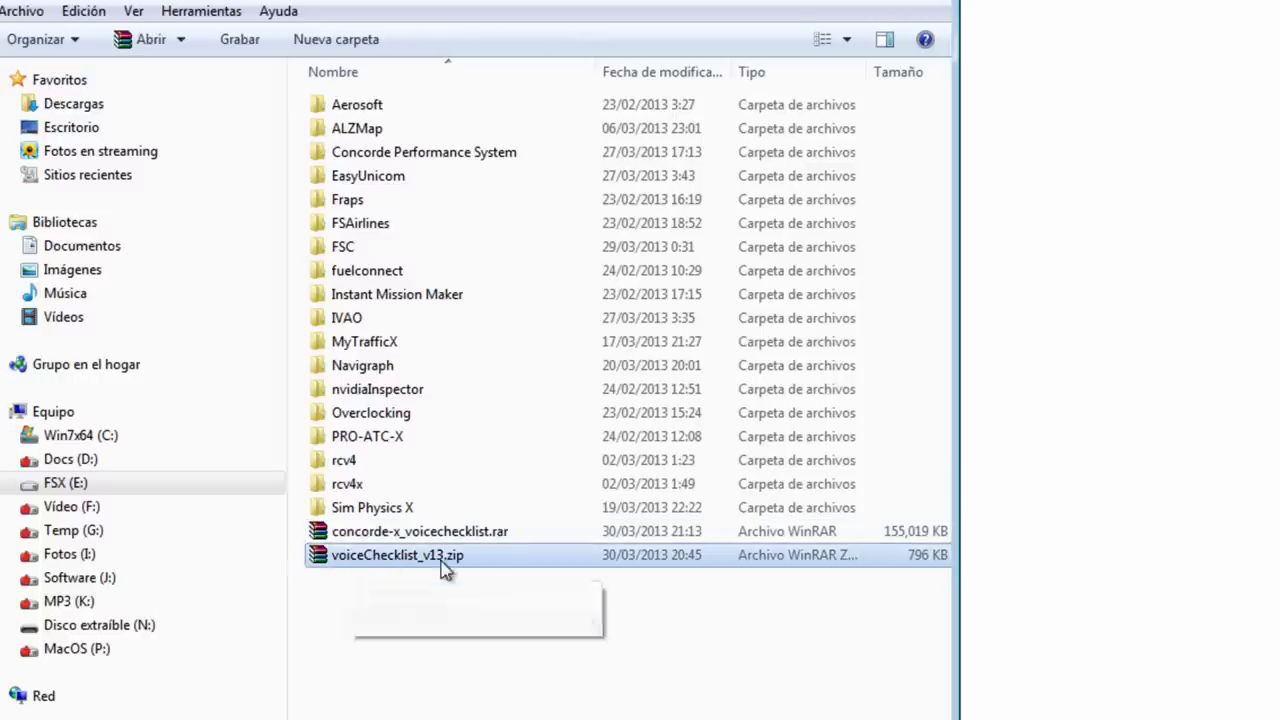
right_click(359, 565)
mouse_move(450, 622)
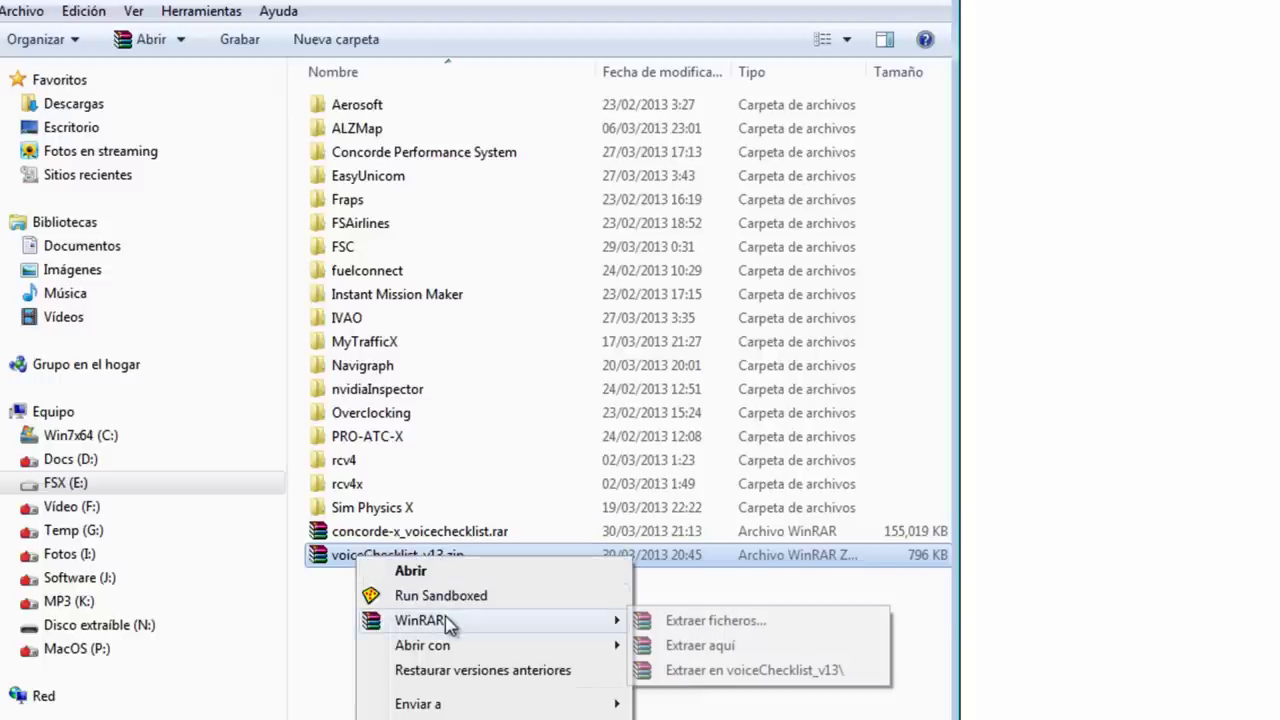
click(748, 672)
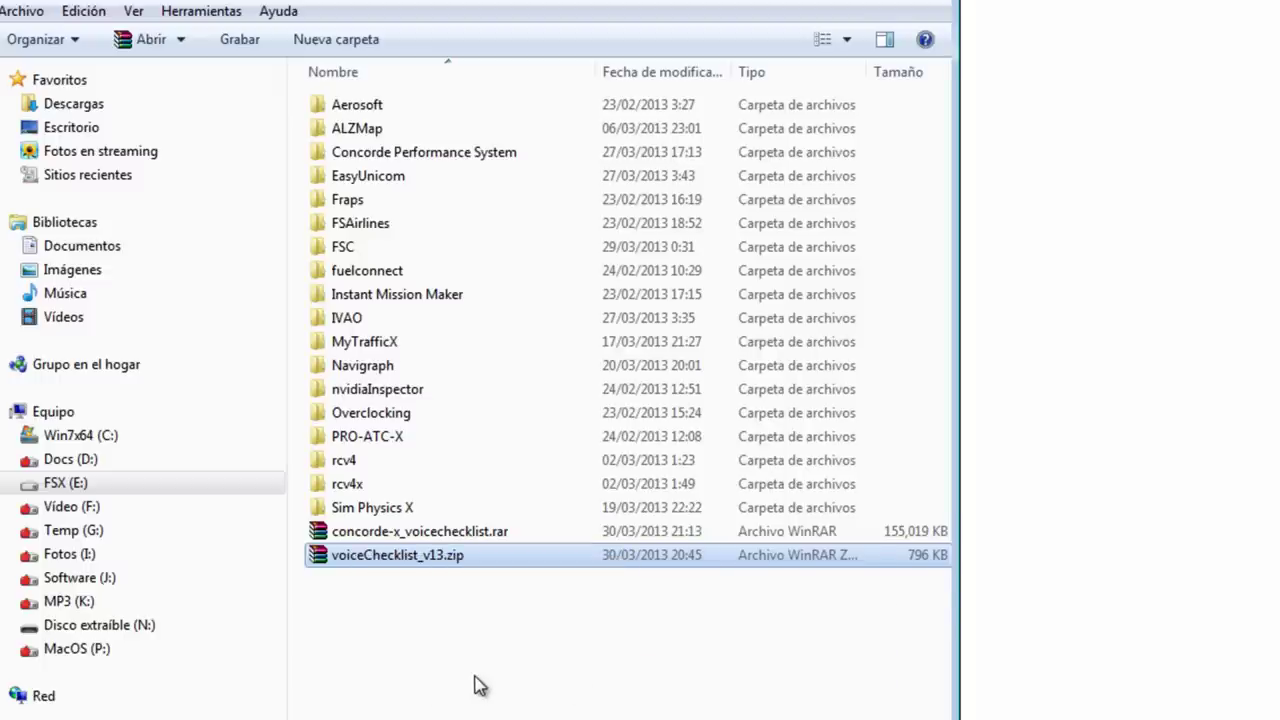
- Open the extracted voiceChecklist_v13 folder, look inside its checklist subfolder and return to the program files
double_click(362, 533)
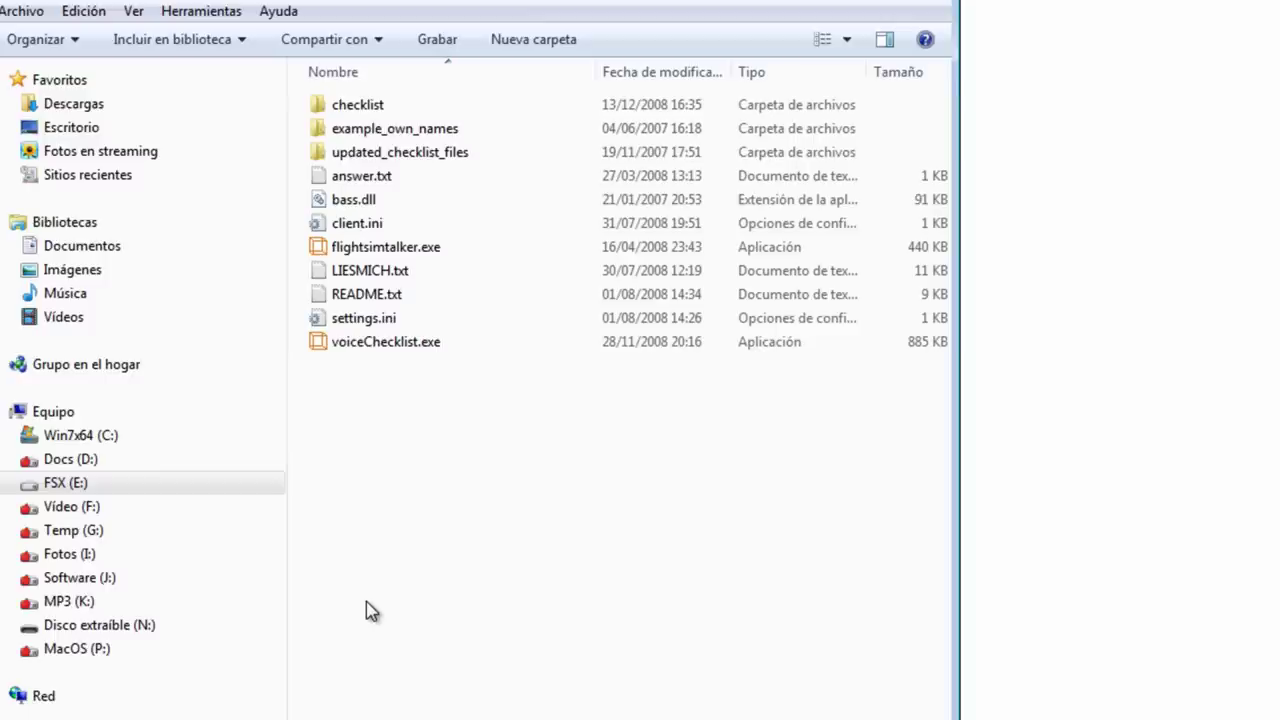
double_click(346, 112)
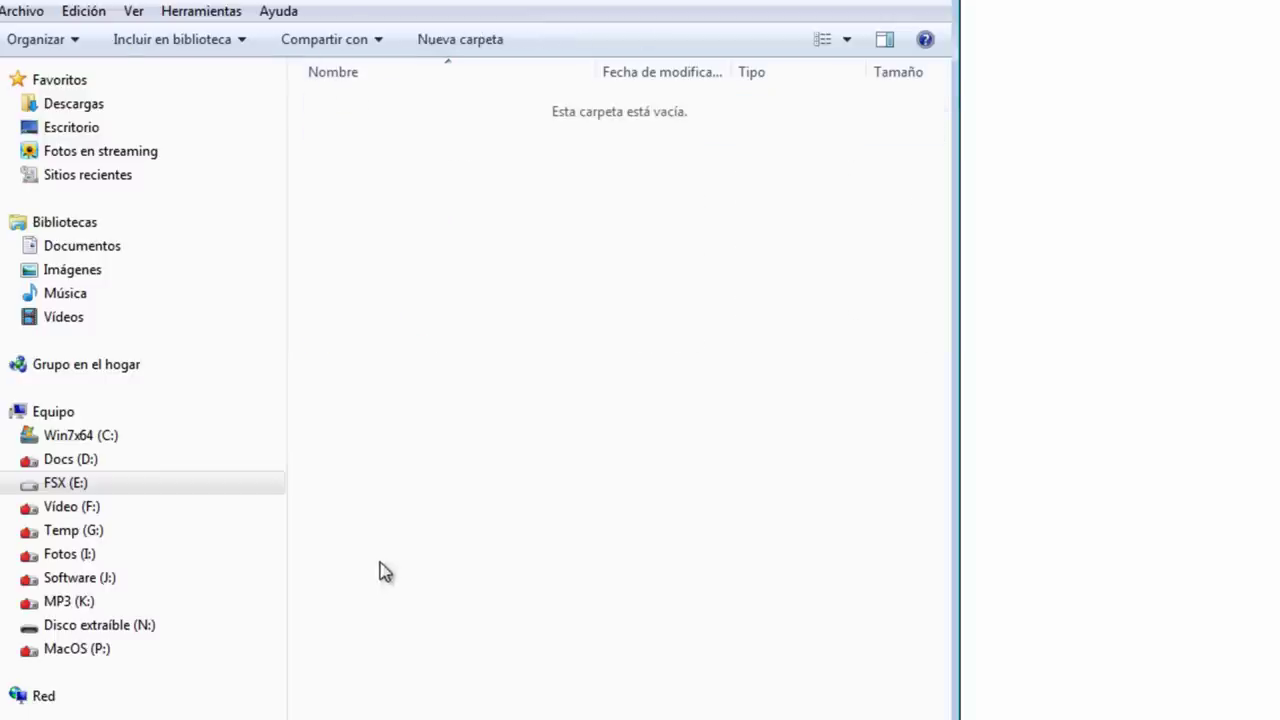
key(BackSpace)
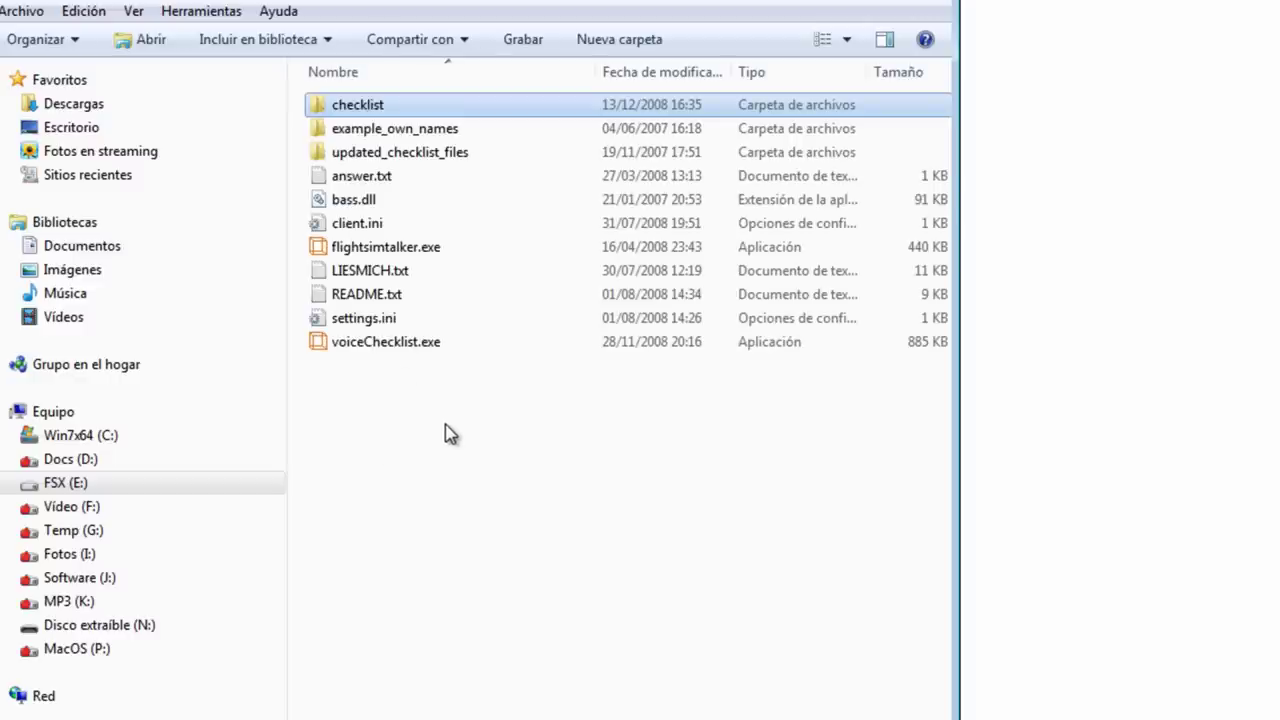
- Launch voiceChecklist.exe, dismissing the startup message, and look through its aircraft and audio device choices
double_click(368, 343)
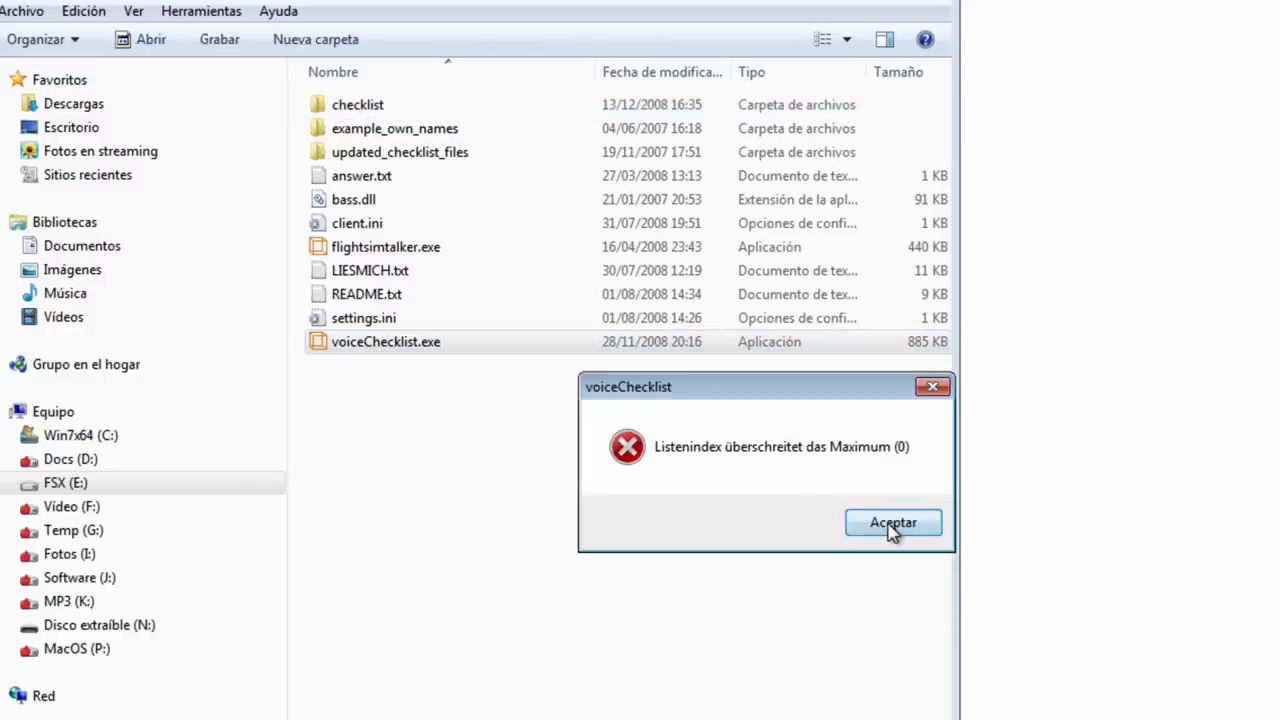
click(893, 529)
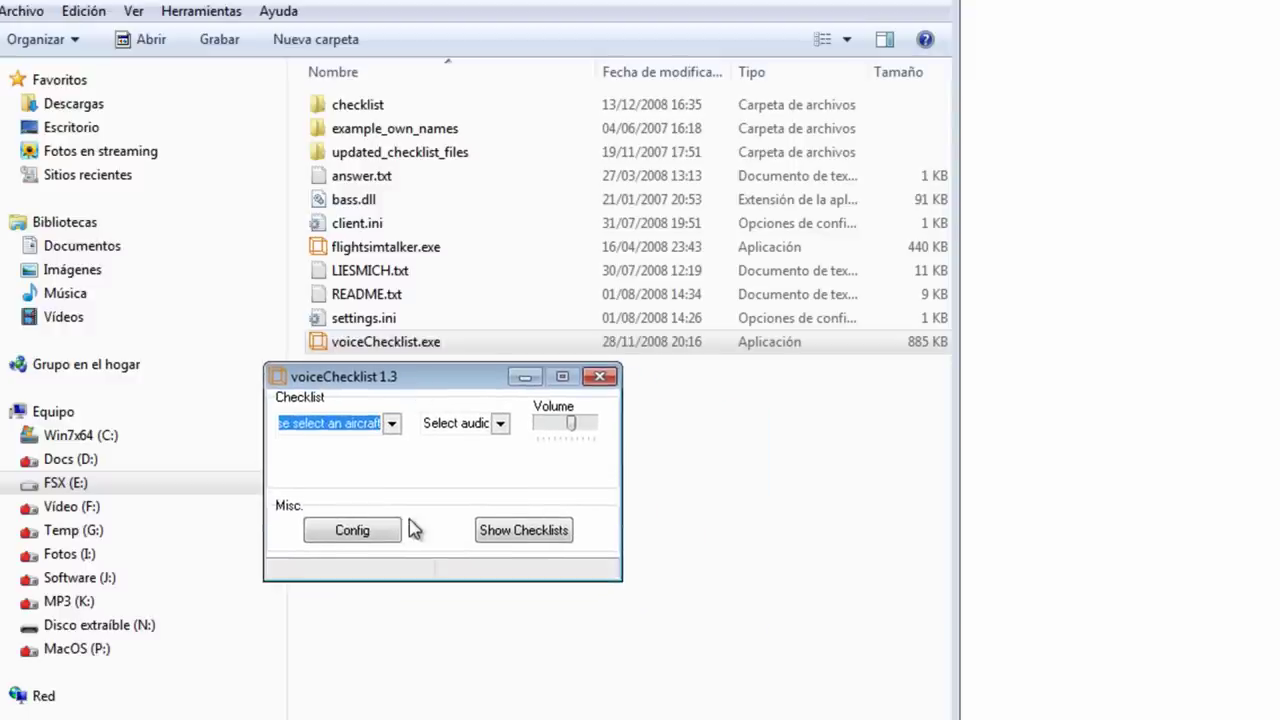
click(305, 423)
drag(318, 424, 333, 427)
click(392, 424)
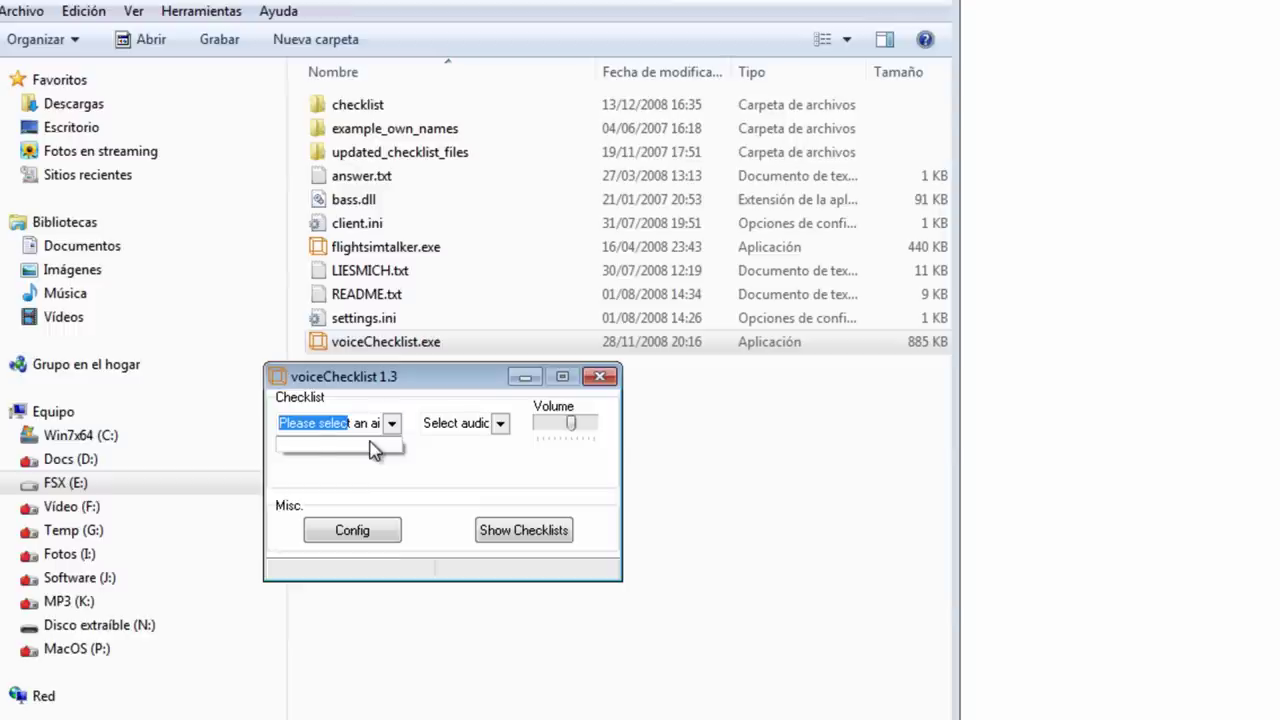
click(500, 424)
click(502, 426)
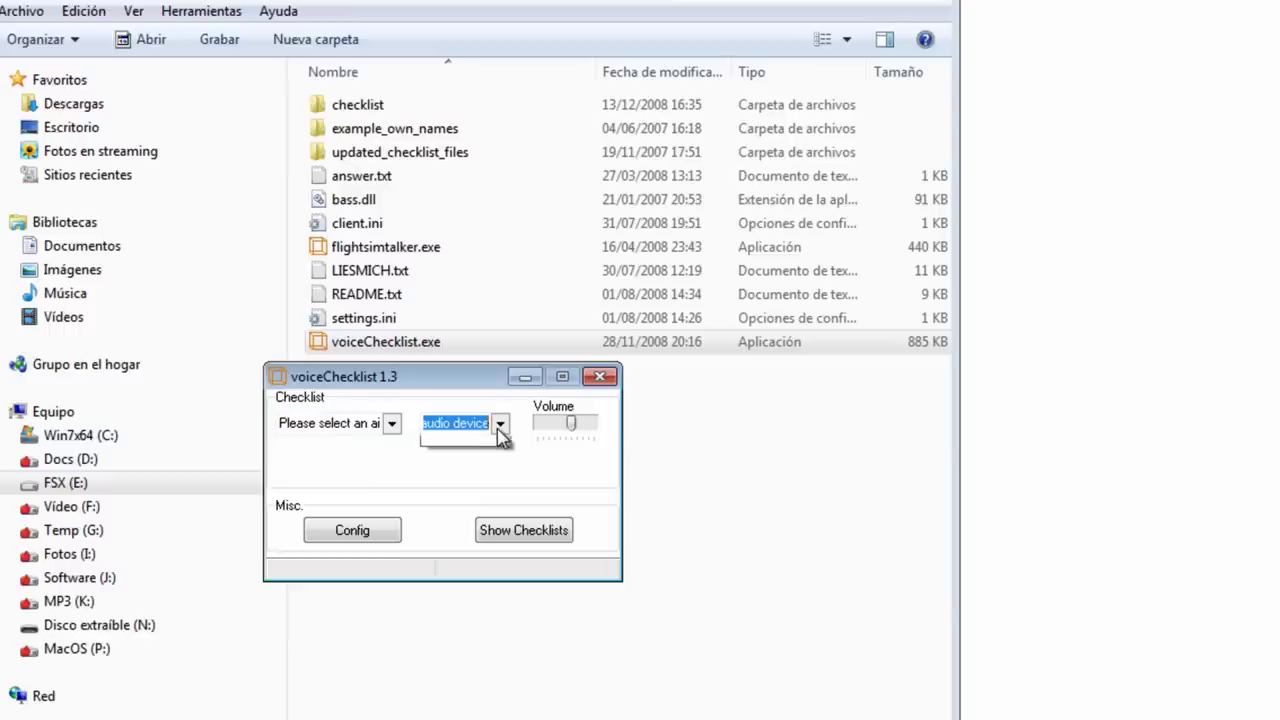
click(492, 446)
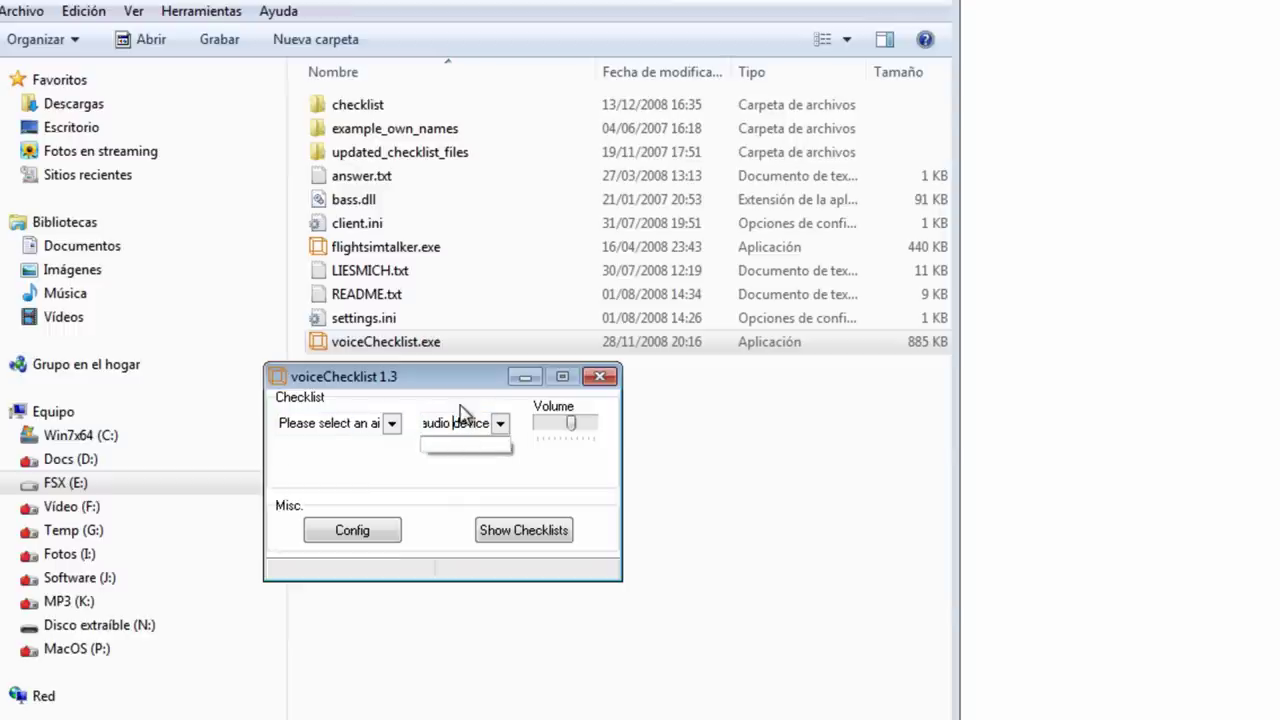
- In the voiceChecklist configuration, set the next checklist shortcut to Page Up (RE PAG) and the next checklist item shortcut to Home (INICIO)
click(361, 533)
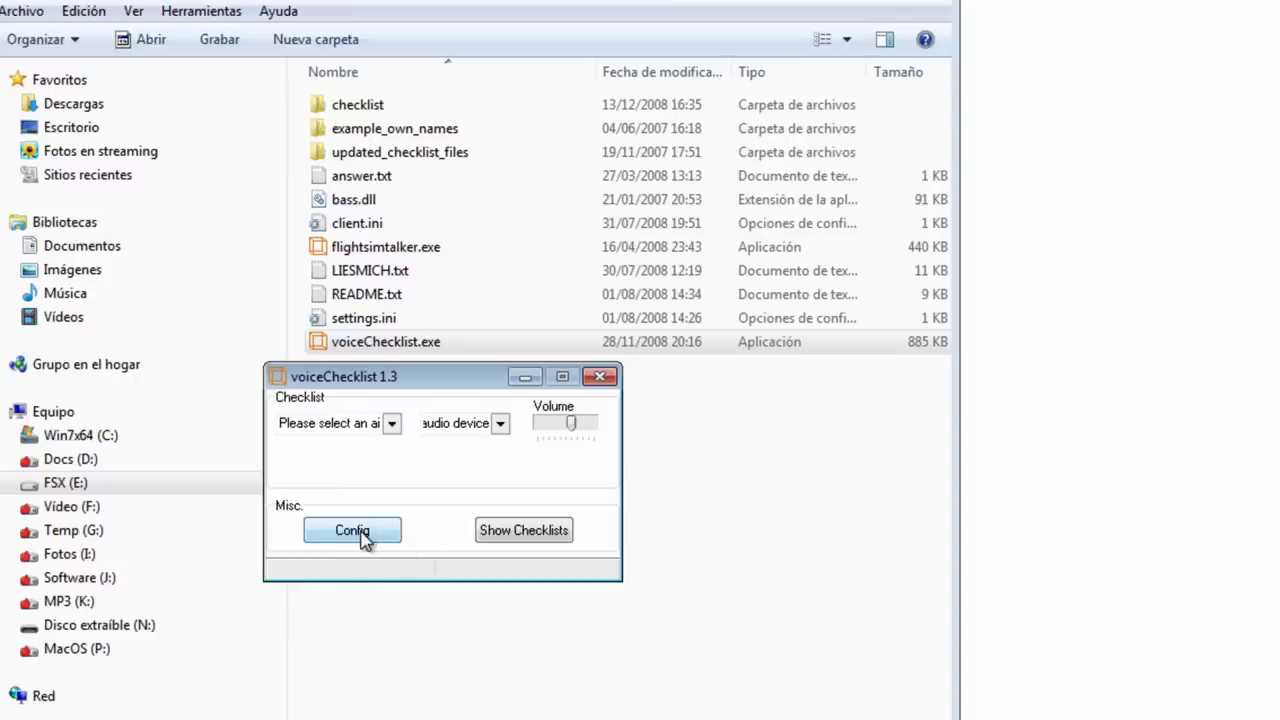
click(362, 533)
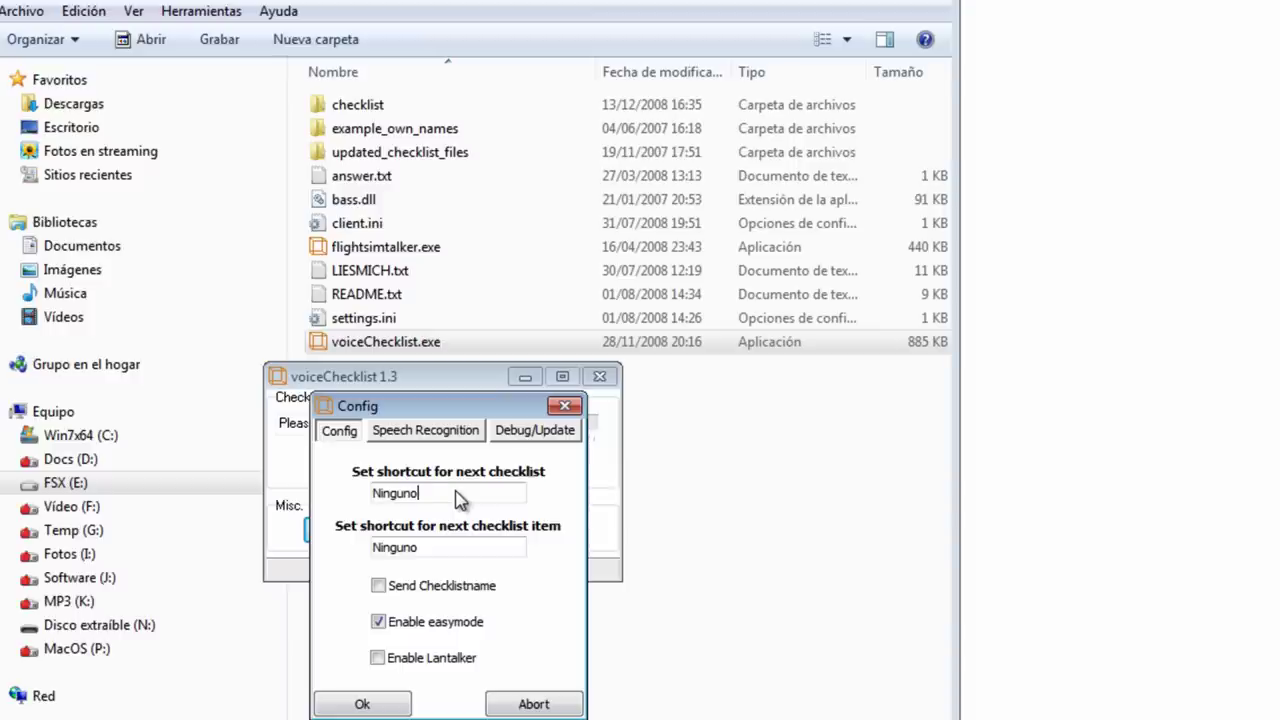
key(Page_Up)
click(452, 549)
key(Home)
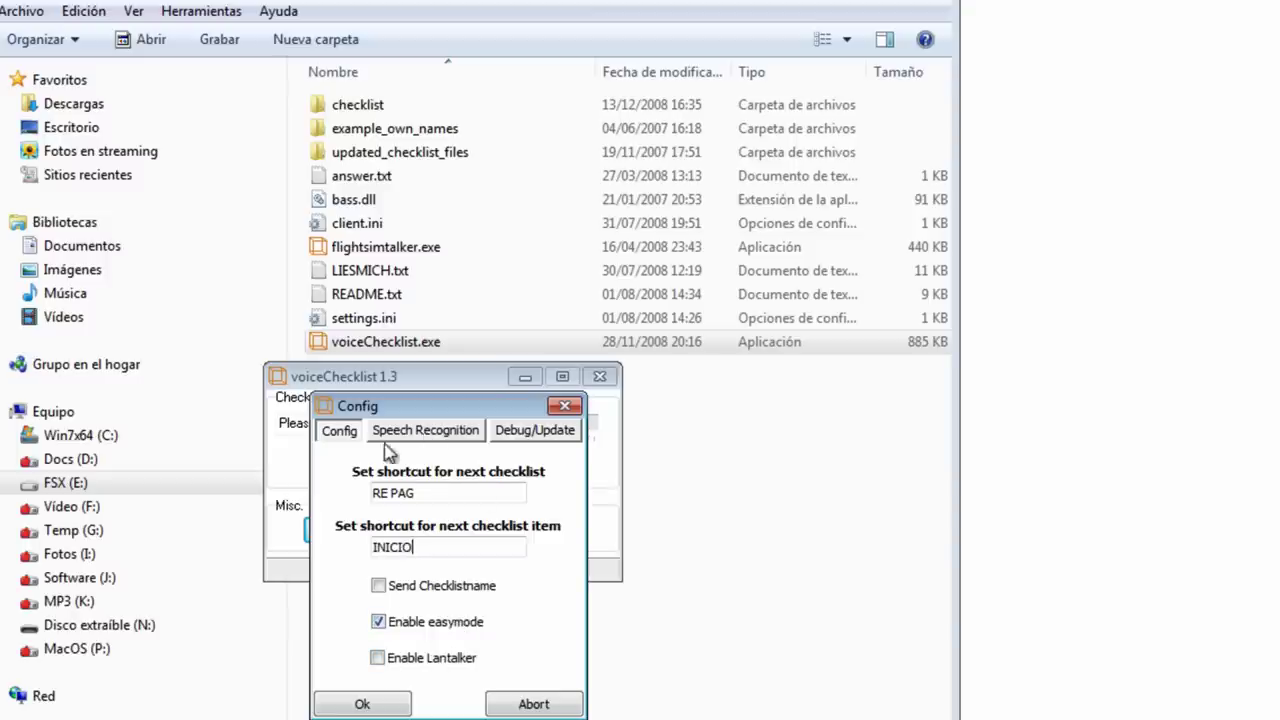
- Review the speech recognition settings and the list of answers in answer.txt, closing the text file when done
click(450, 434)
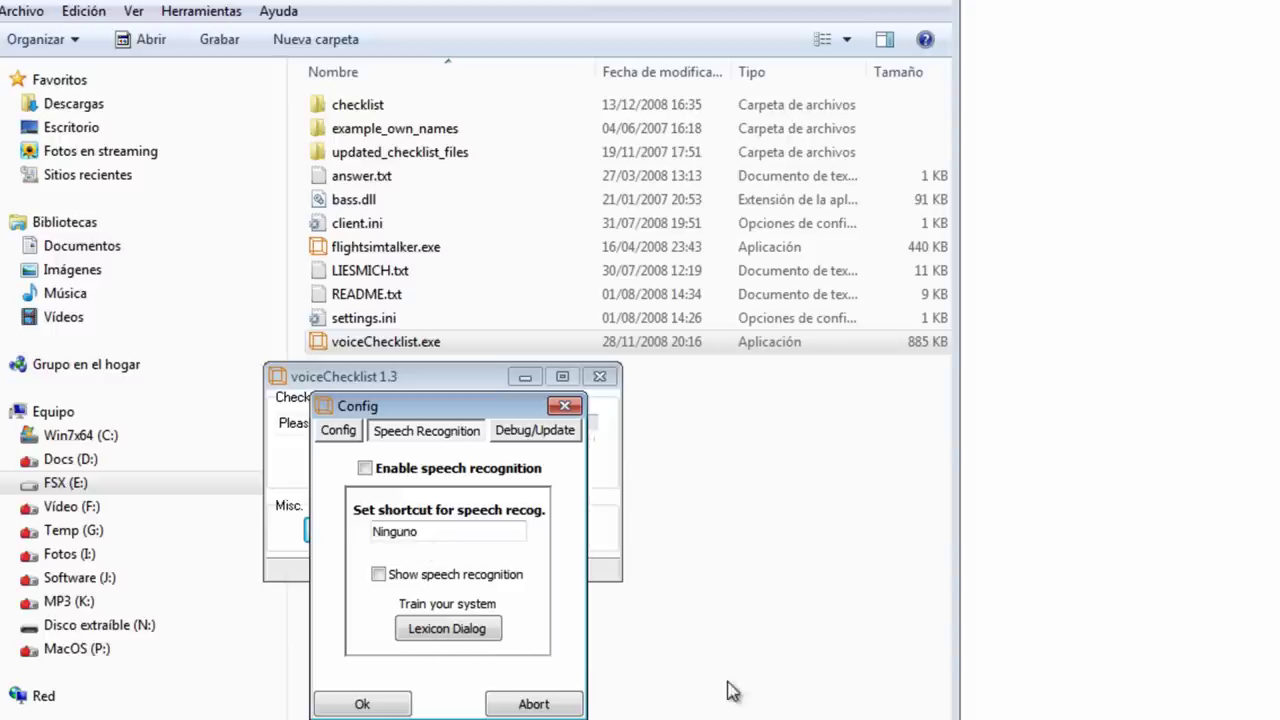
click(533, 704)
double_click(361, 177)
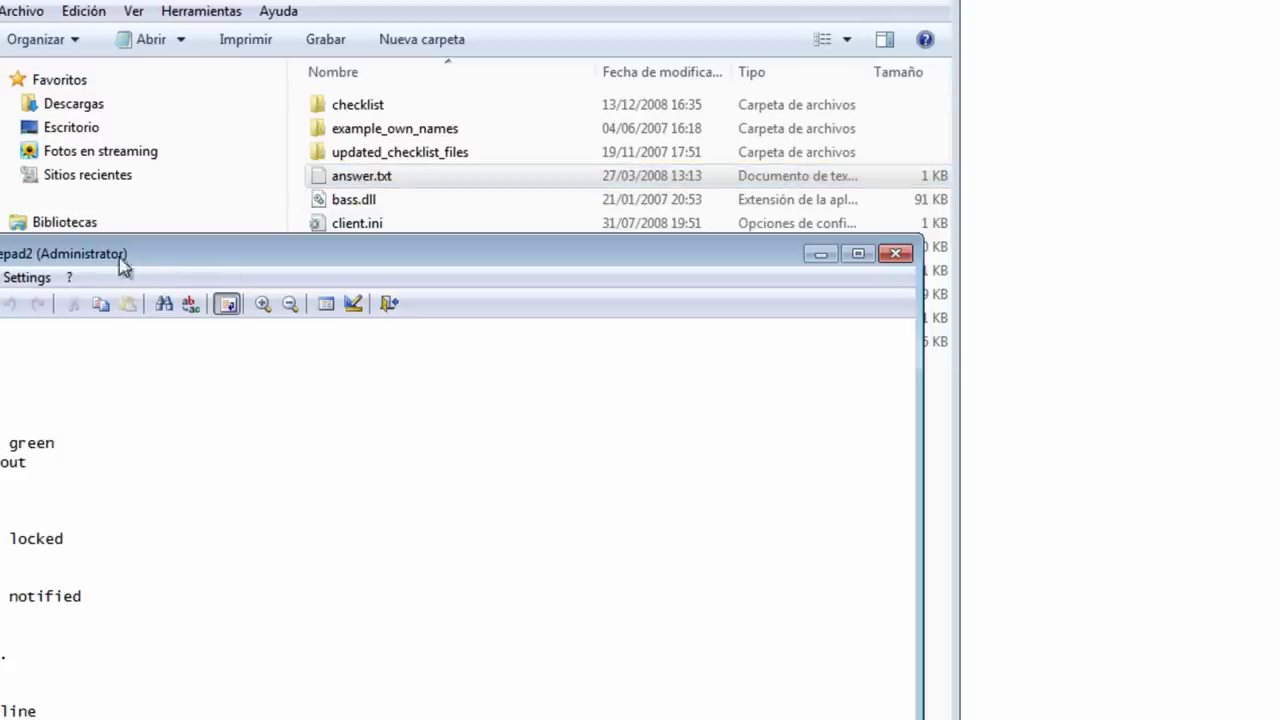
drag(160, 265, 543, 229)
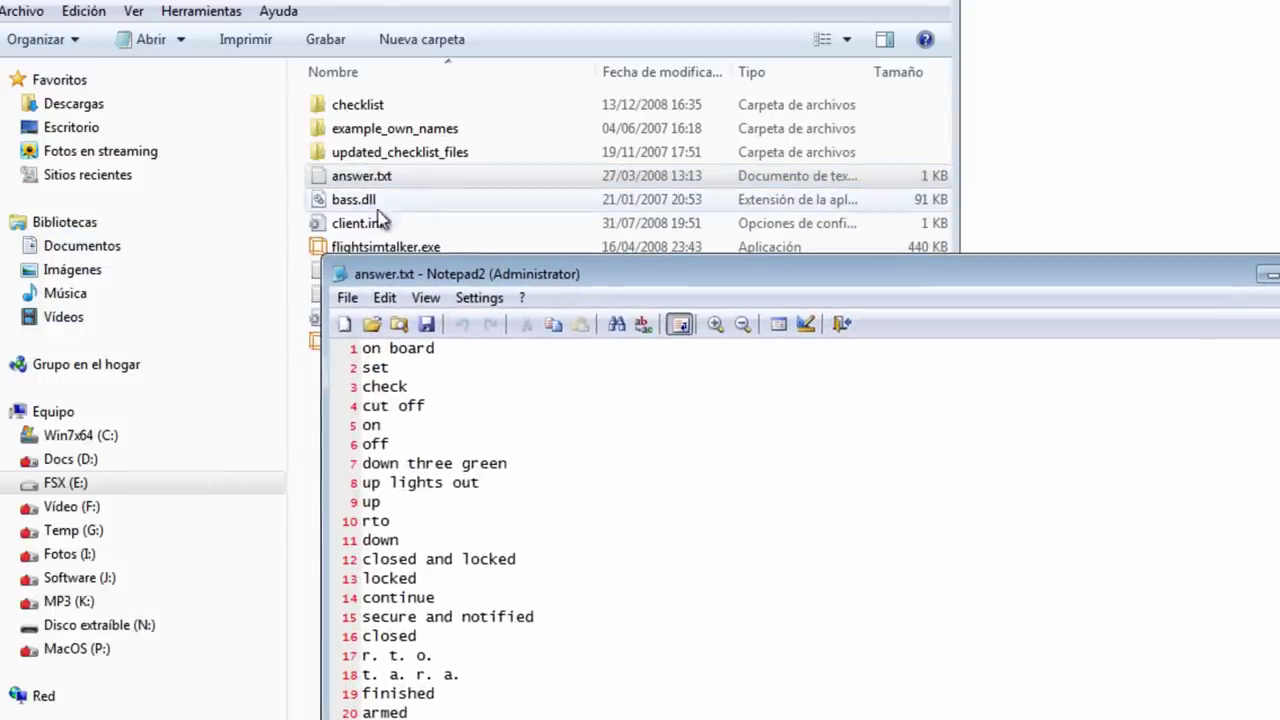
click(341, 350)
click(380, 366)
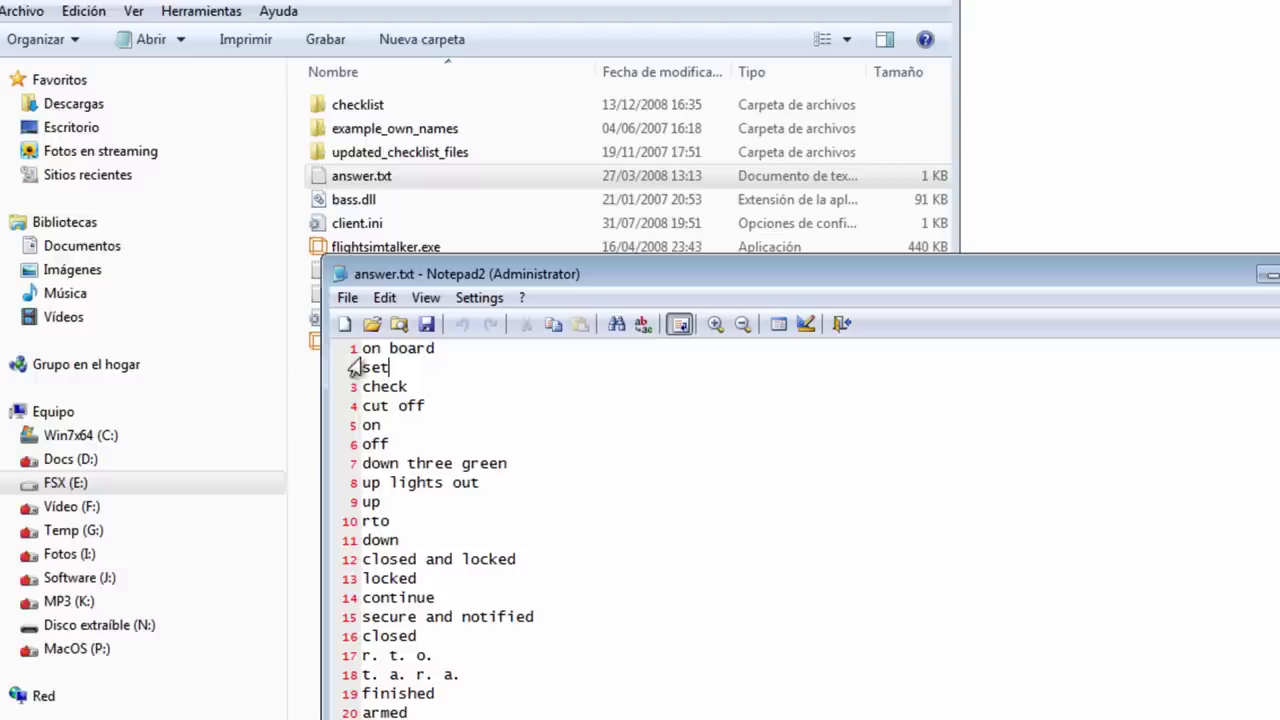
drag(363, 349, 495, 719)
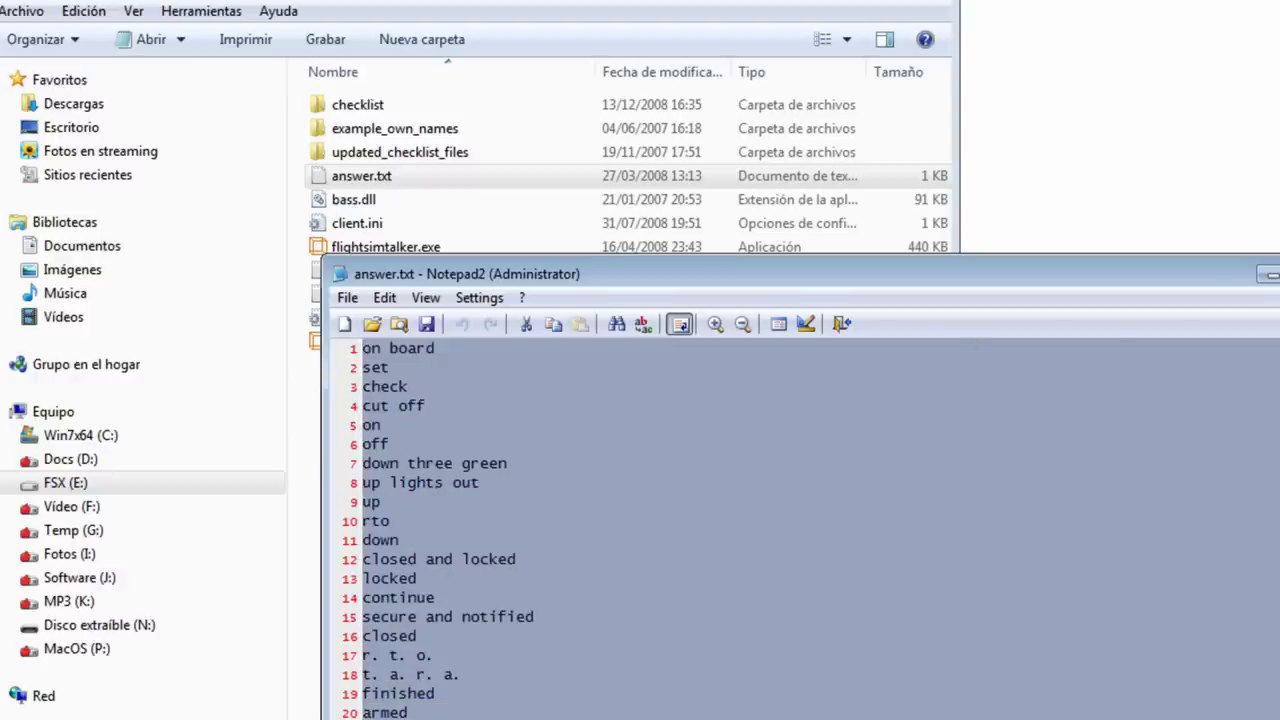
key(alt+F4)
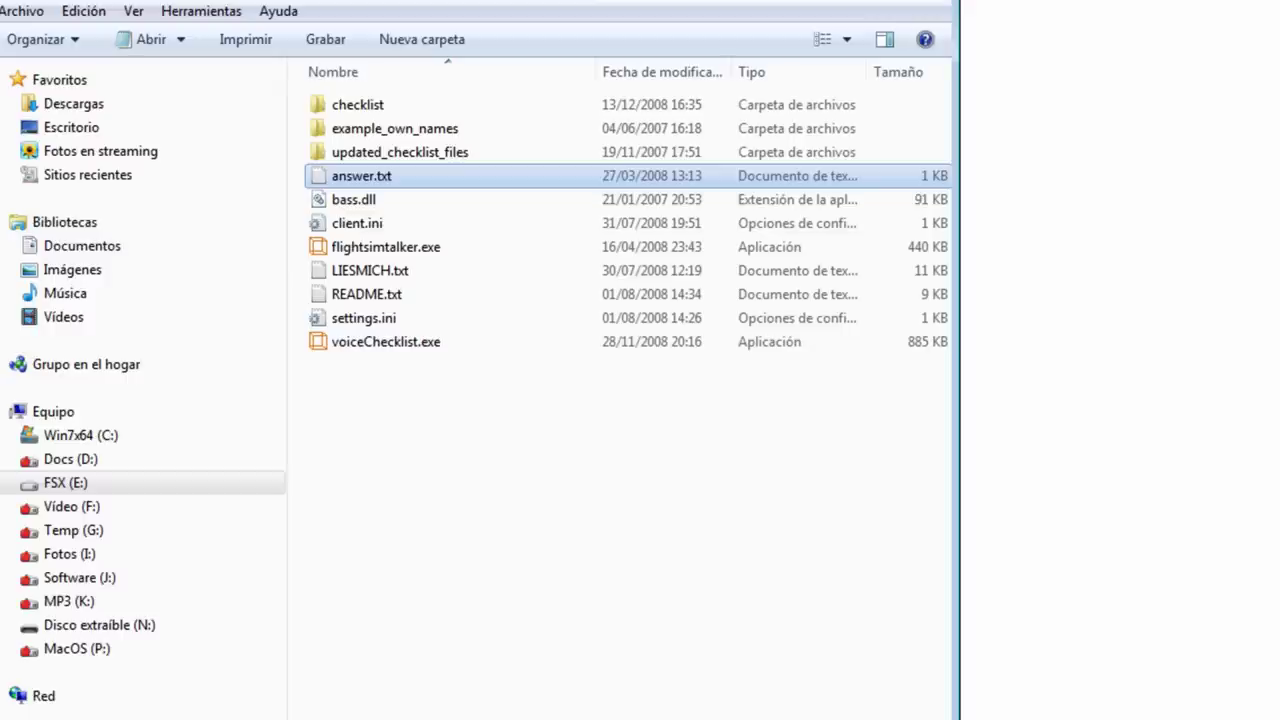
- Check the debug and update settings, save the configuration and let voiceChecklist restart, dismissing its messages
key(alt+Tab)
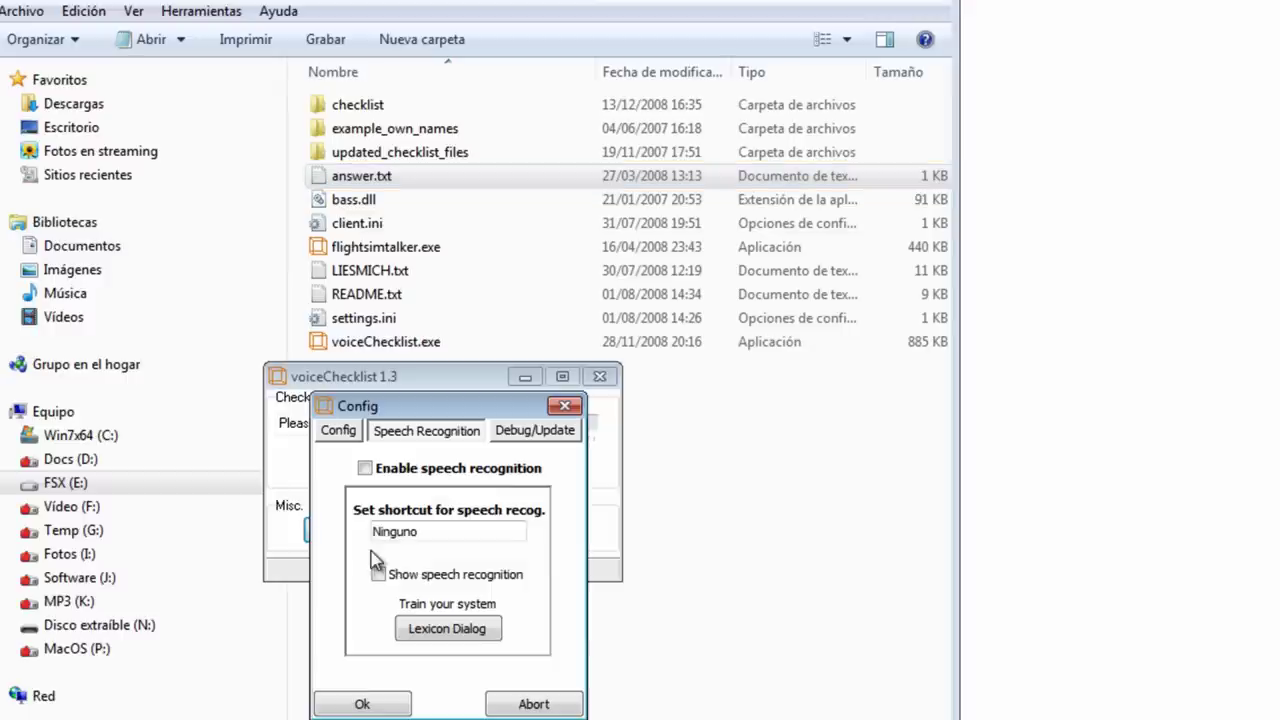
click(556, 438)
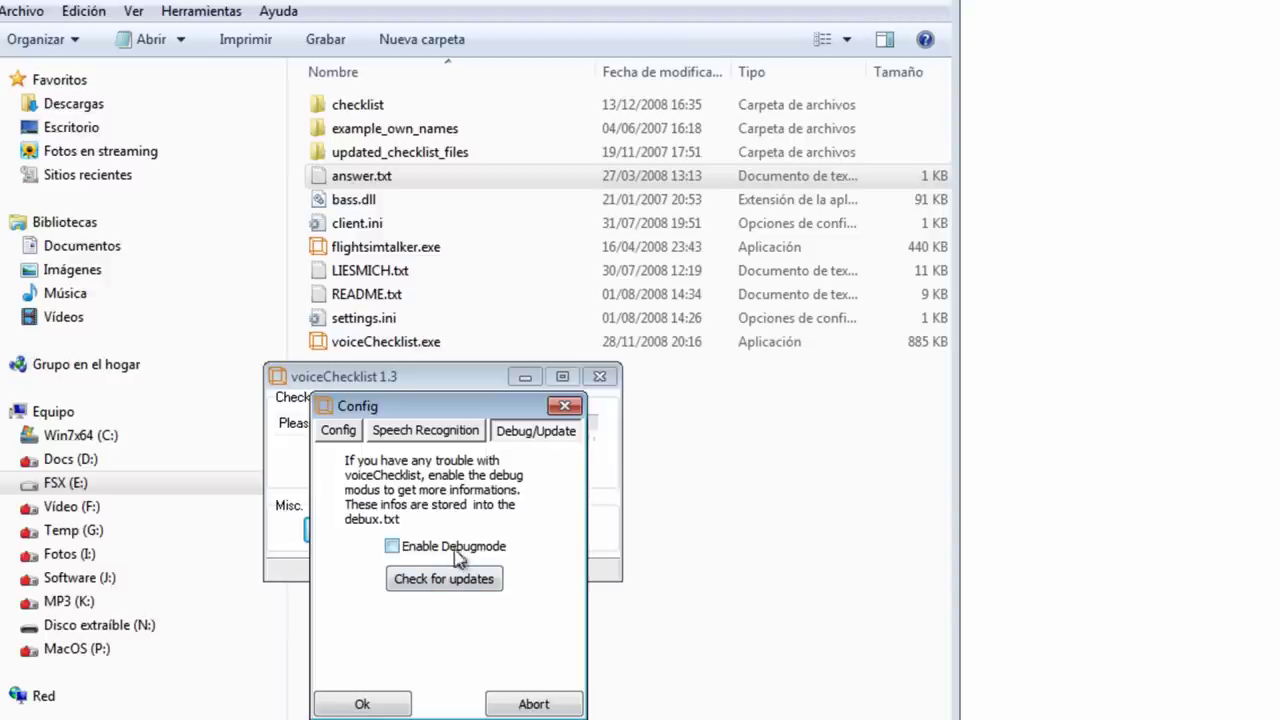
click(340, 432)
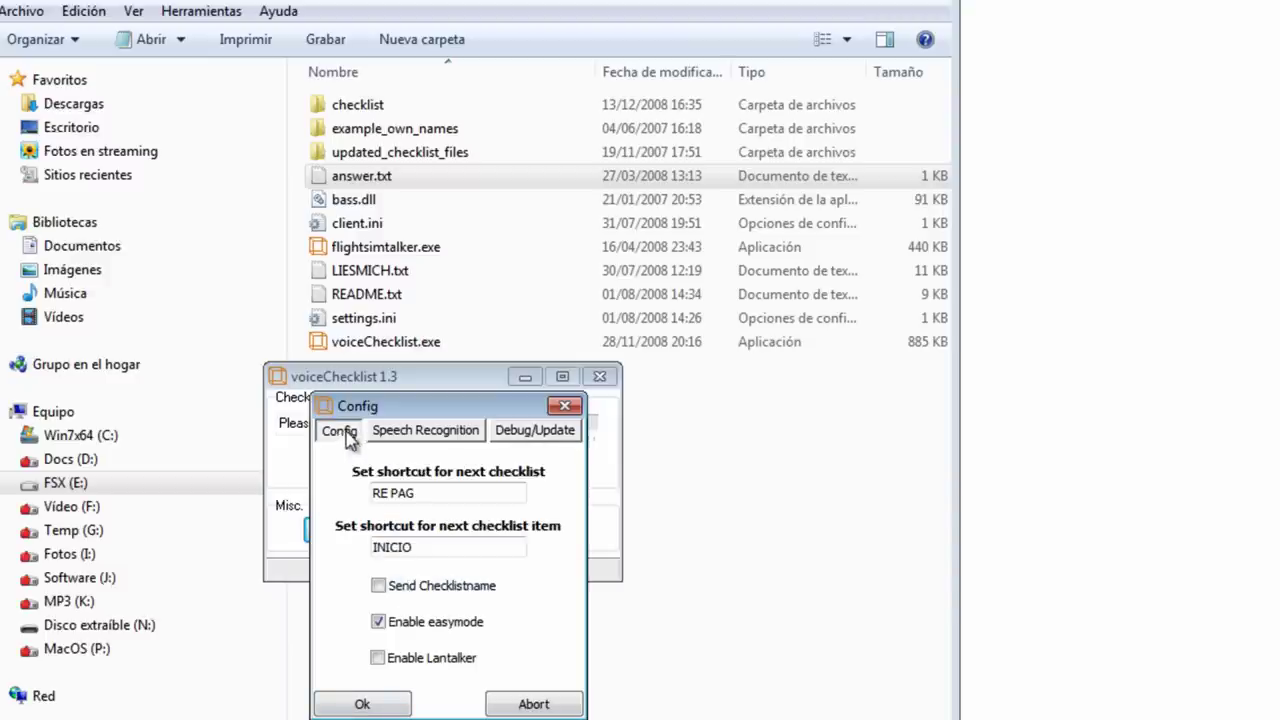
click(366, 703)
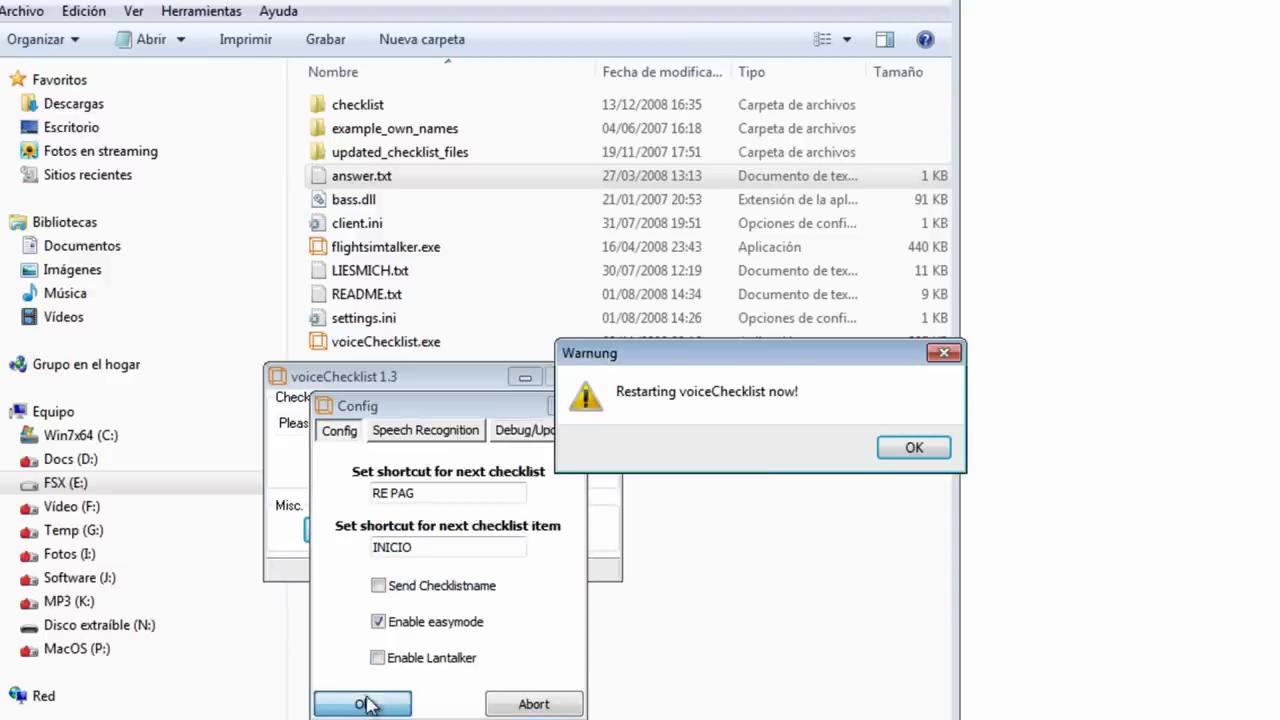
click(920, 457)
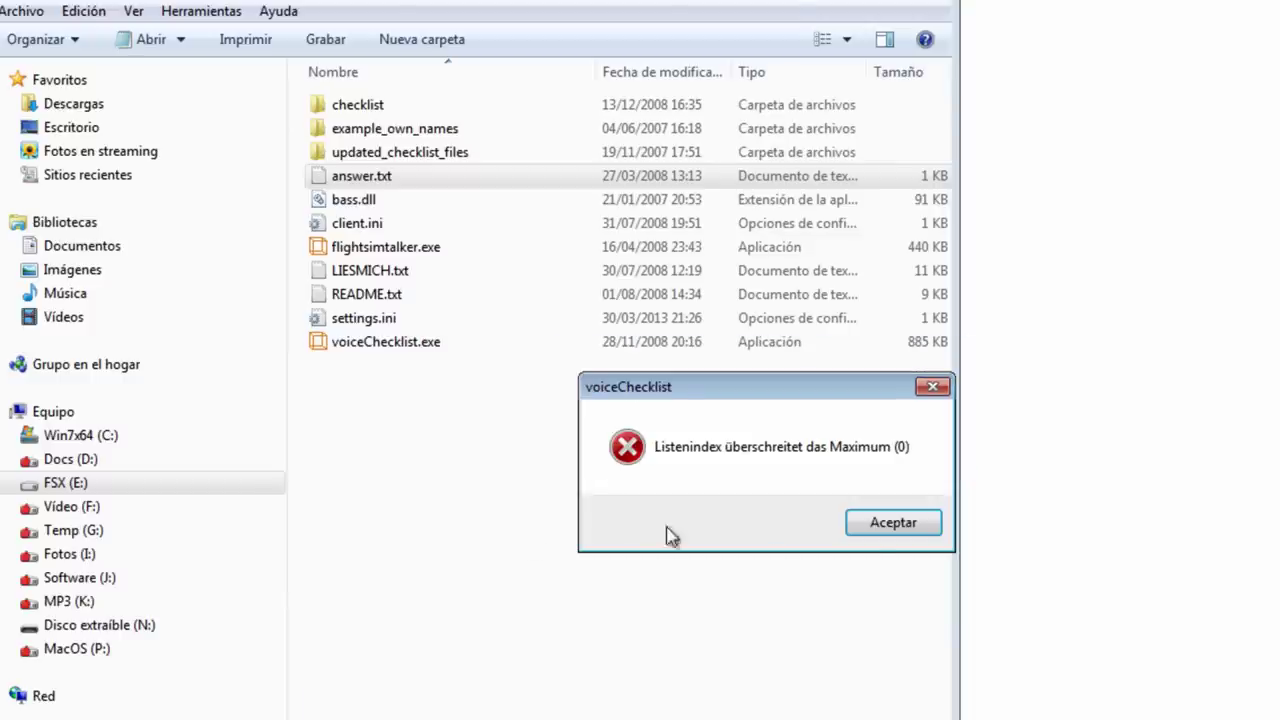
click(893, 525)
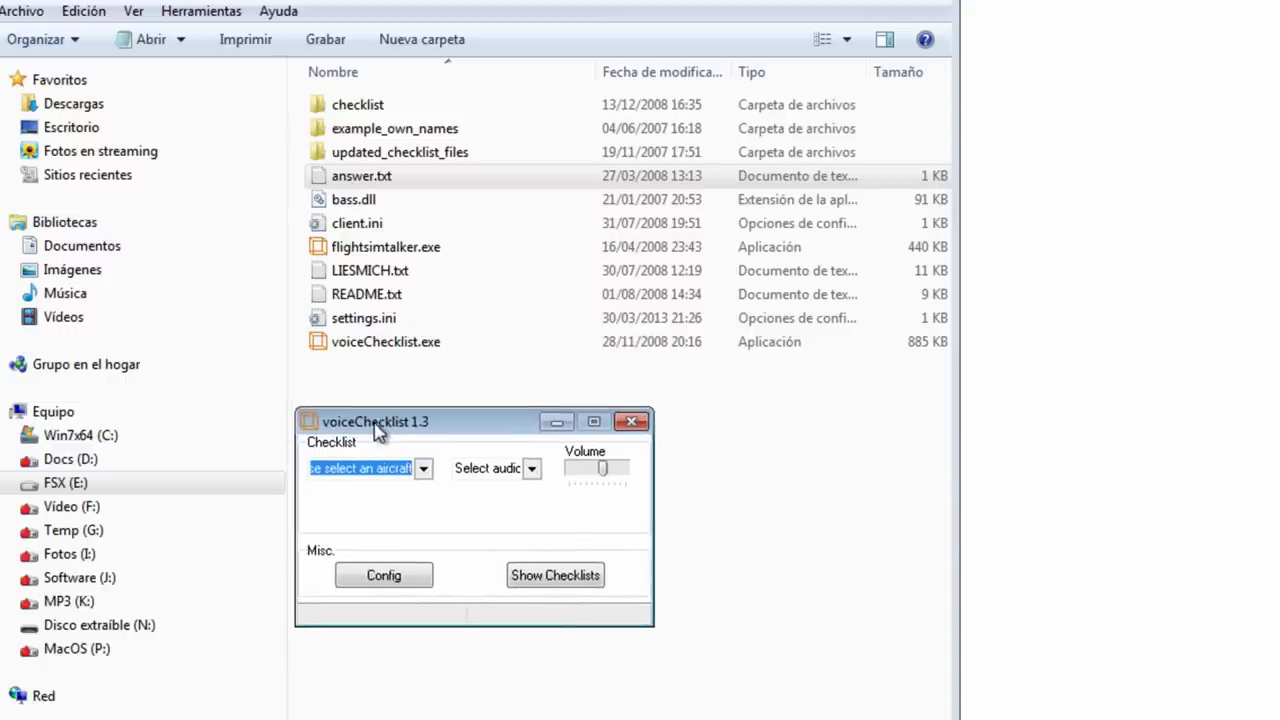
- Check the audio device choices again in the restarted voiceChecklist window
click(531, 468)
click(520, 484)
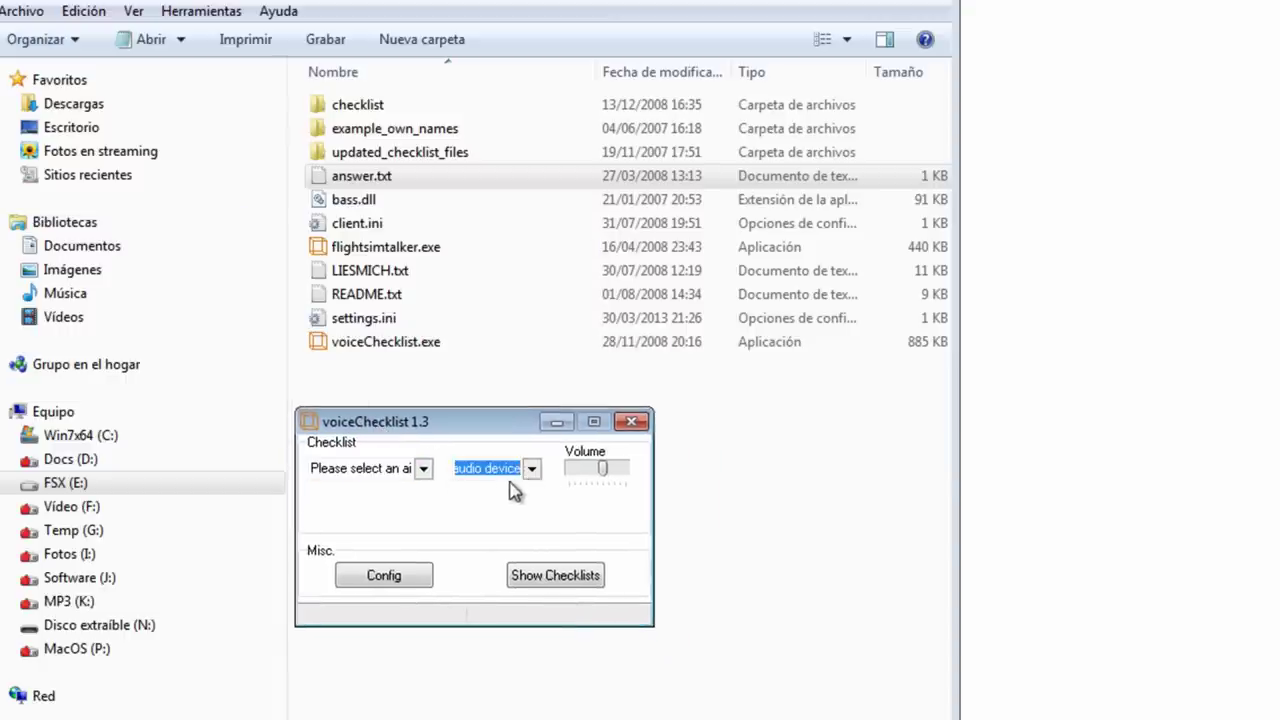
click(488, 470)
triple_click(483, 476)
click(480, 473)
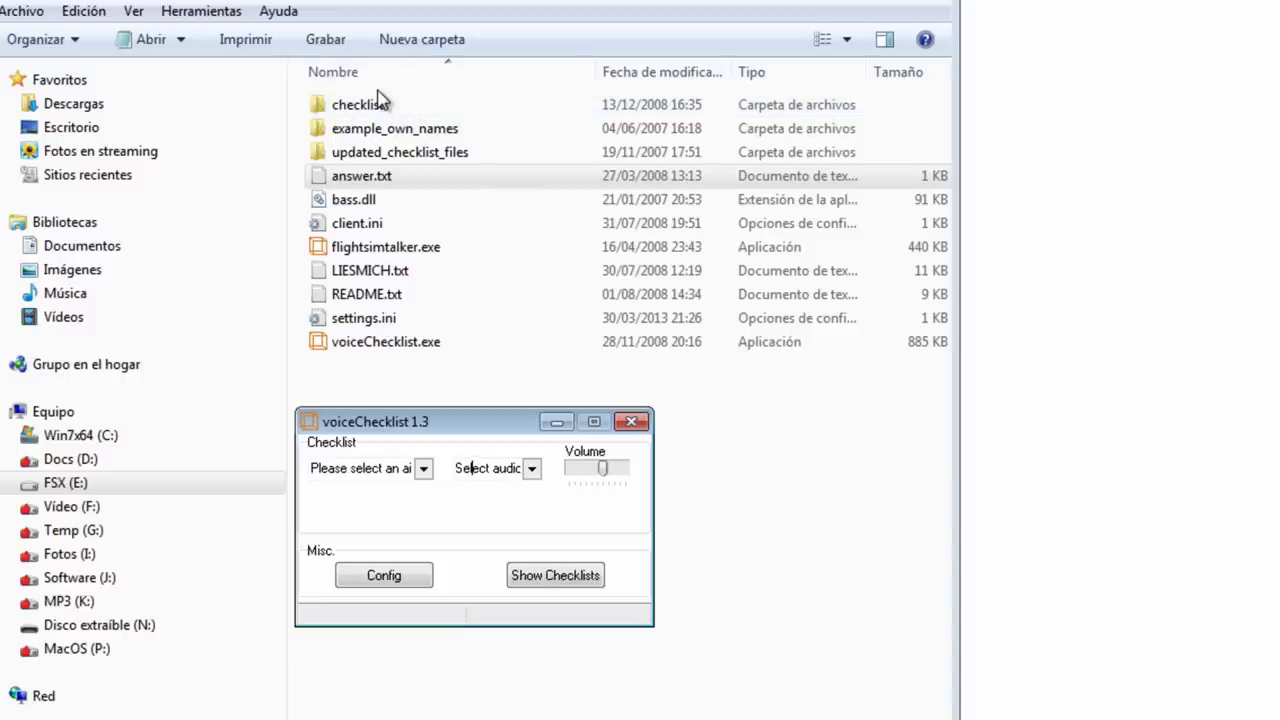
- Close voiceChecklist and look through the running processes in the Windows Task Manager
click(632, 422)
click(556, 402)
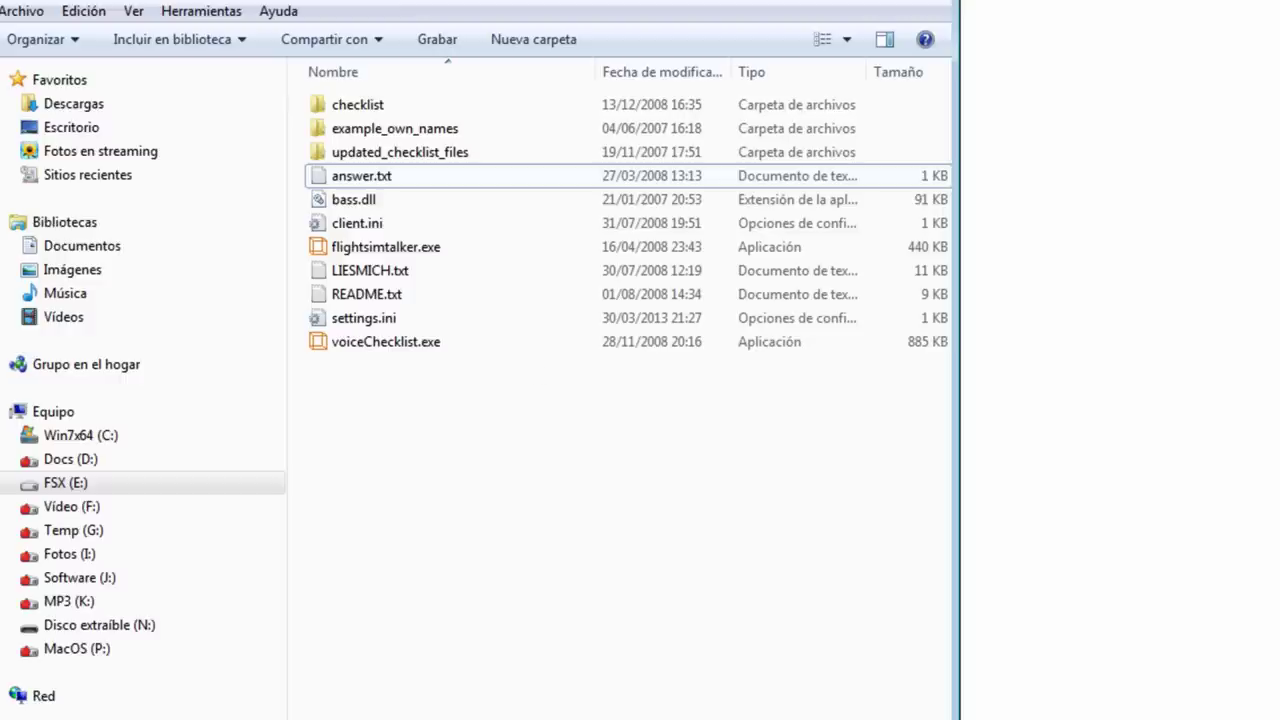
key(ctrl+shift+Escape)
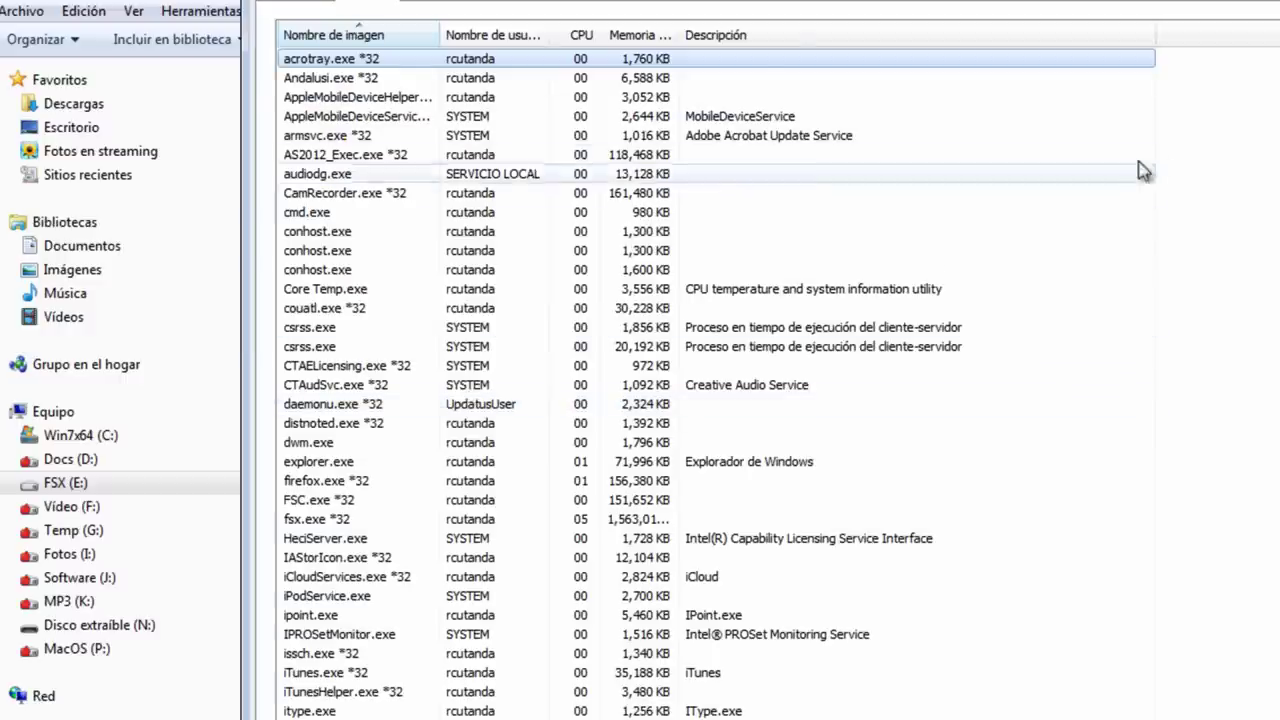
scroll(715, 380, down, 20)
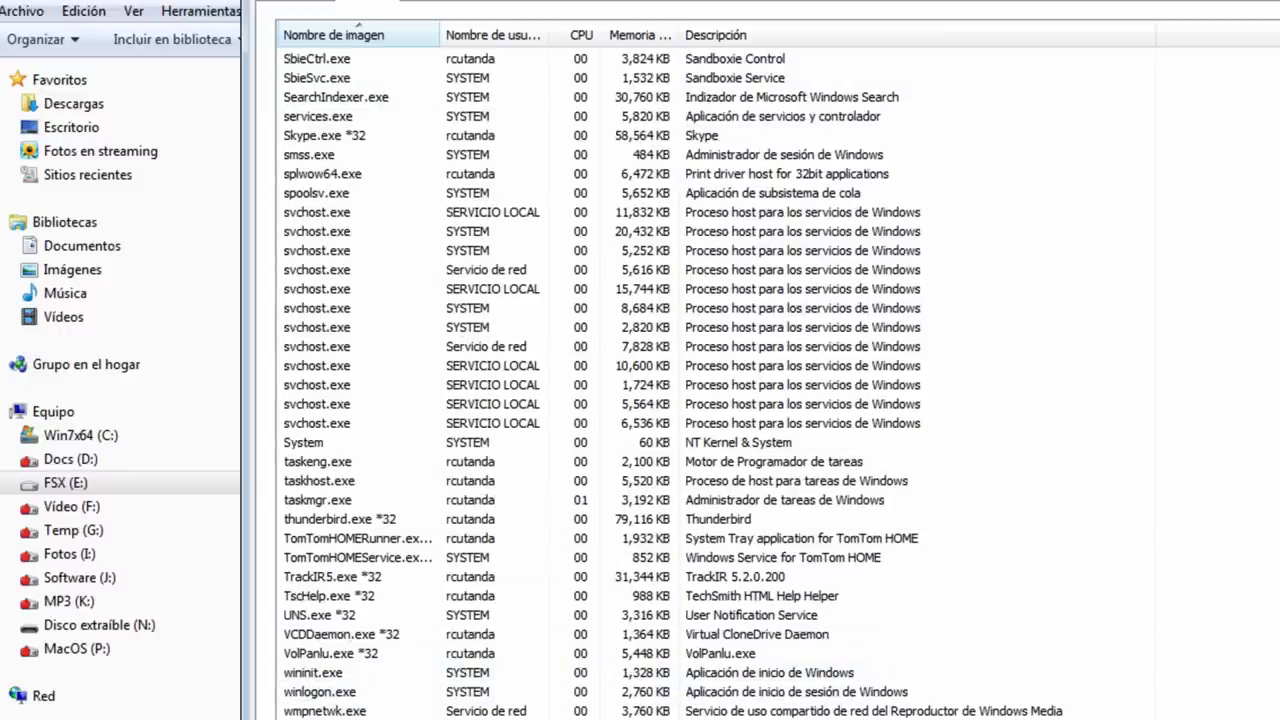
key(alt+F4)
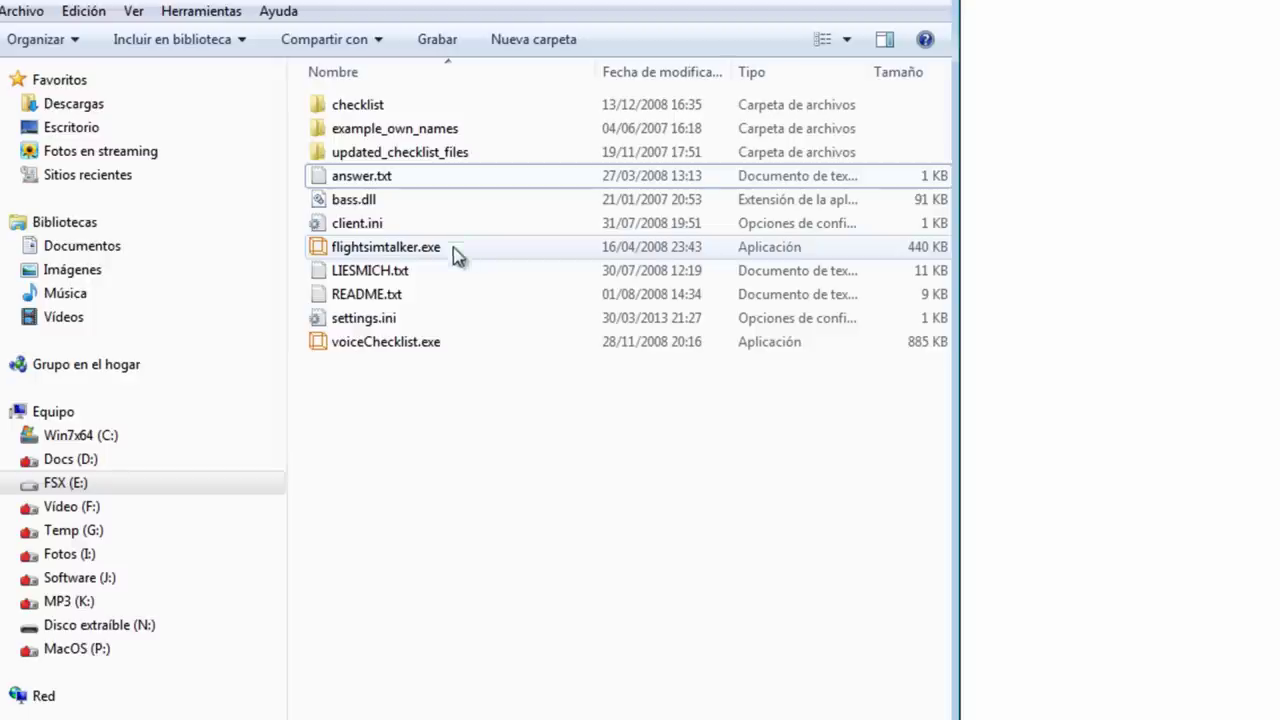
- Move concorde-x_voicechecklist.rar into the checklist folder inside voiceChecklist_v13
key(BackSpace)
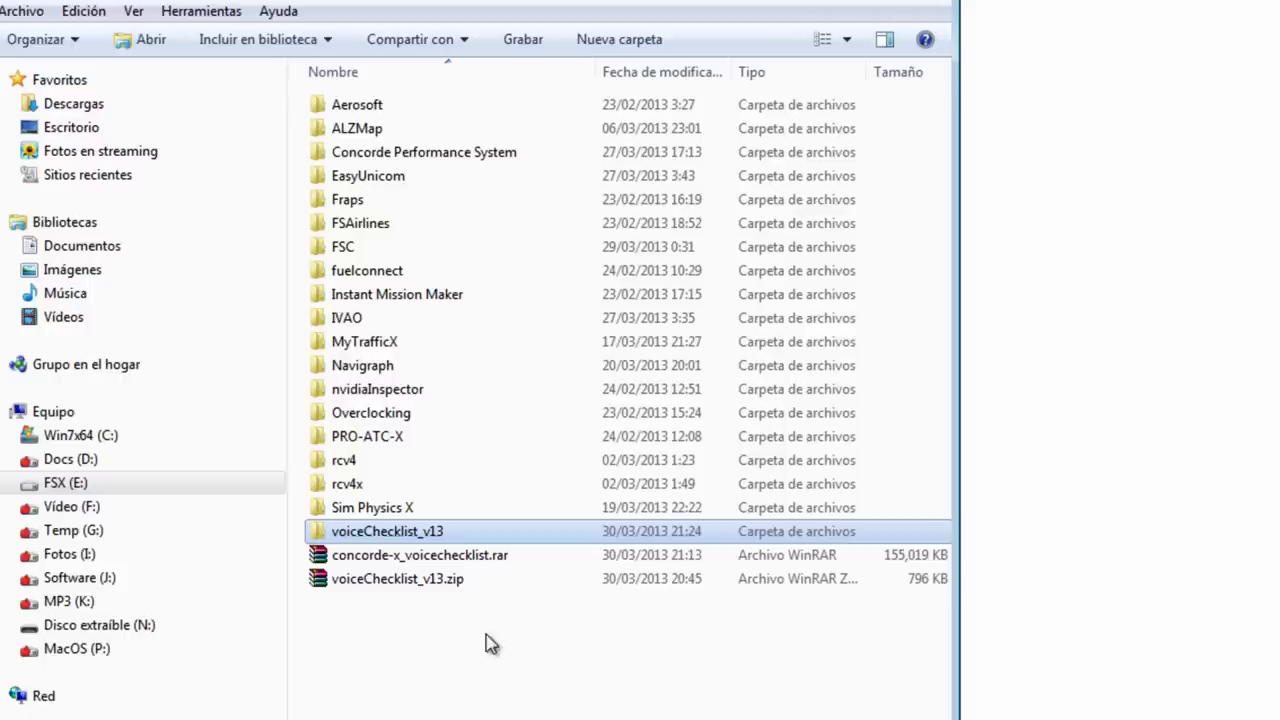
click(452, 557)
right_click(383, 565)
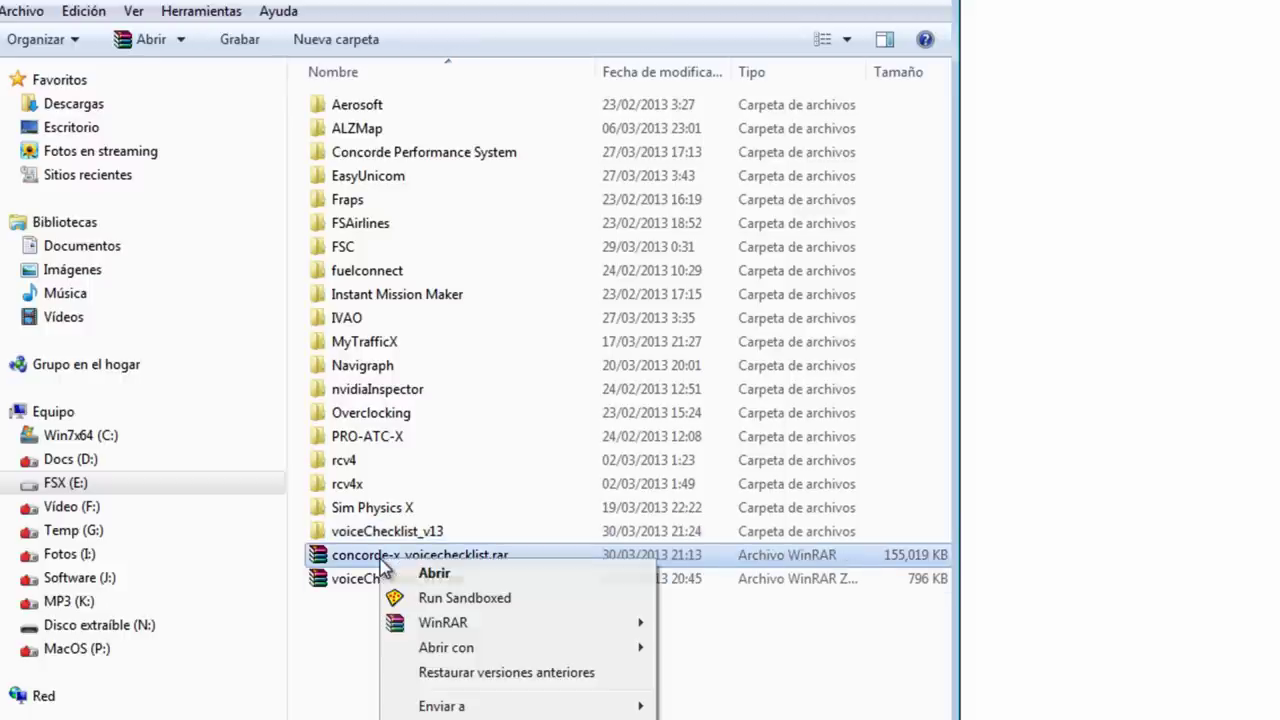
key(Escape)
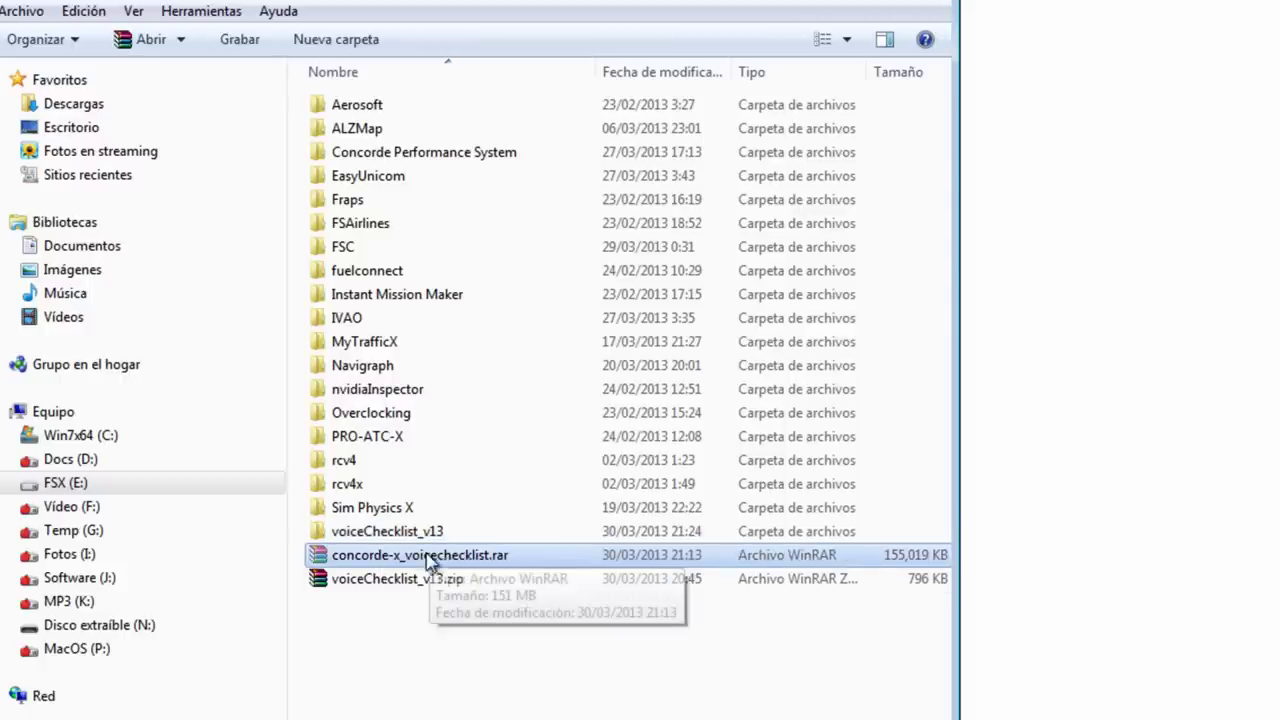
double_click(388, 531)
click(378, 108)
double_click(378, 108)
right_click(399, 200)
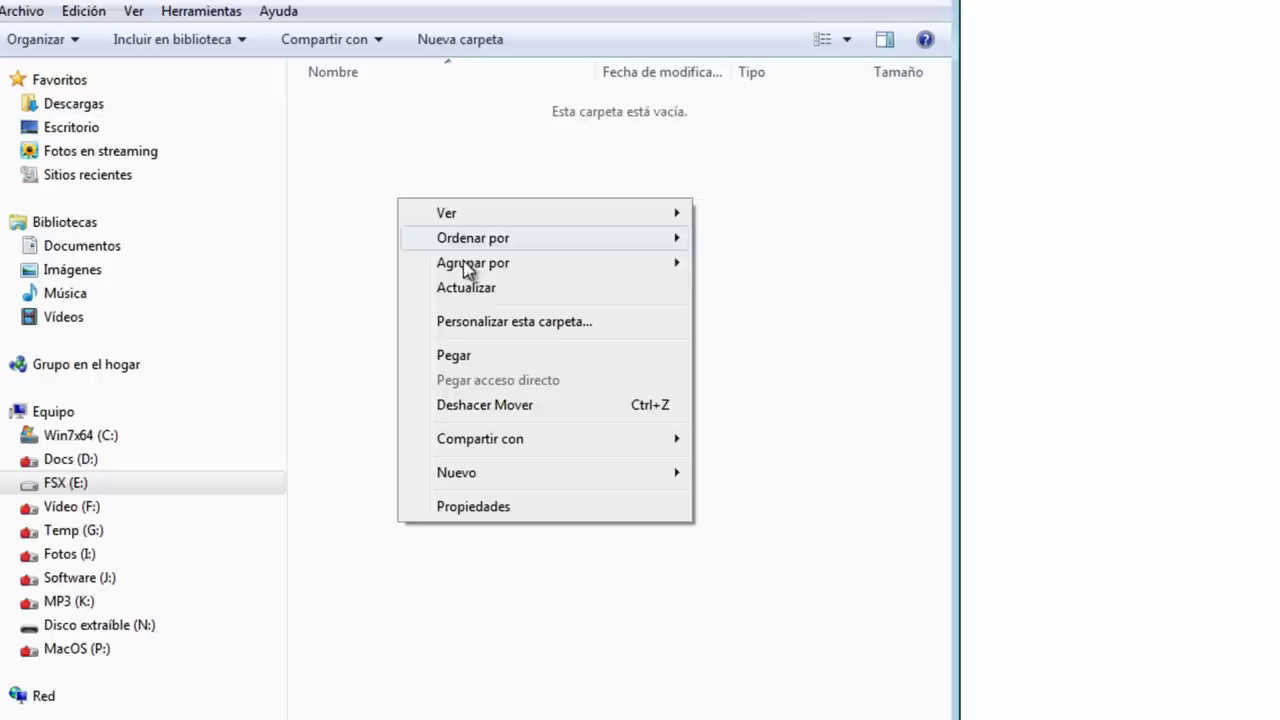
click(482, 355)
- Extract concorde-x_voicechecklist.rar directly into the checklist folder
right_click(383, 108)
mouse_move(640, 170)
click(724, 195)
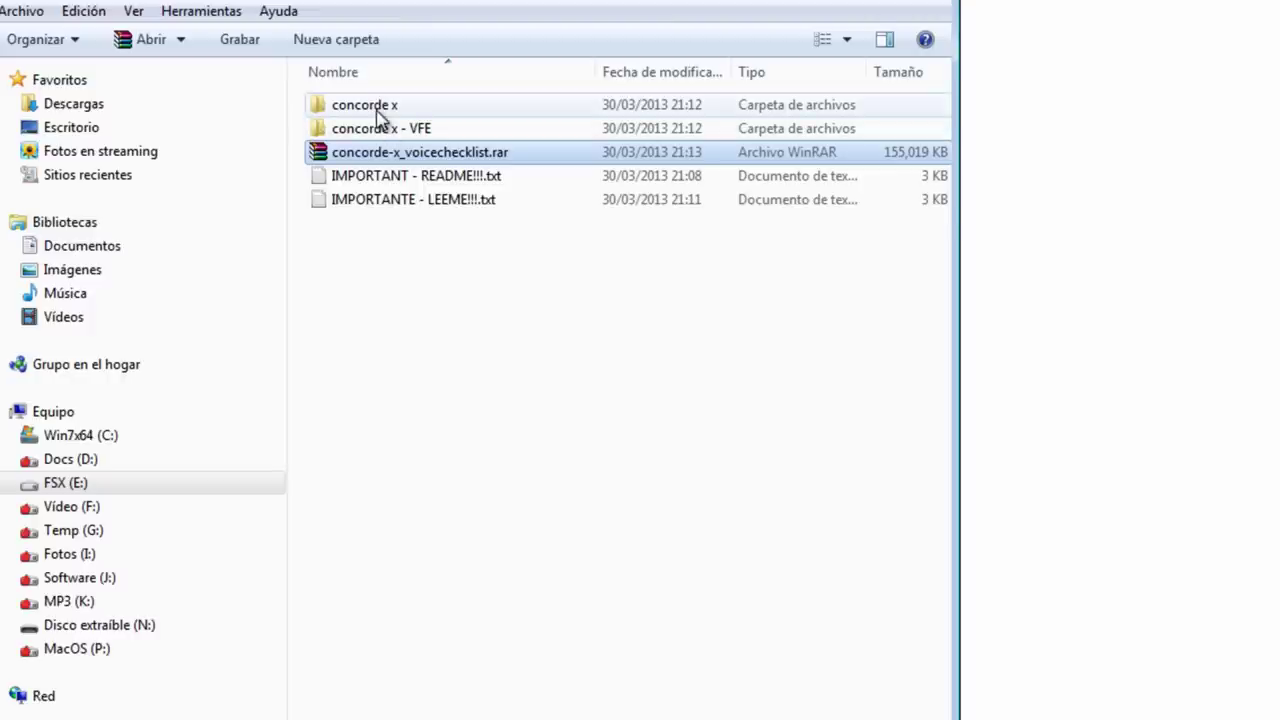
- Open checklists.txt from the concorde x folder and examine the 00Safety folder name at the start of its first line
mouse_move(378, 117)
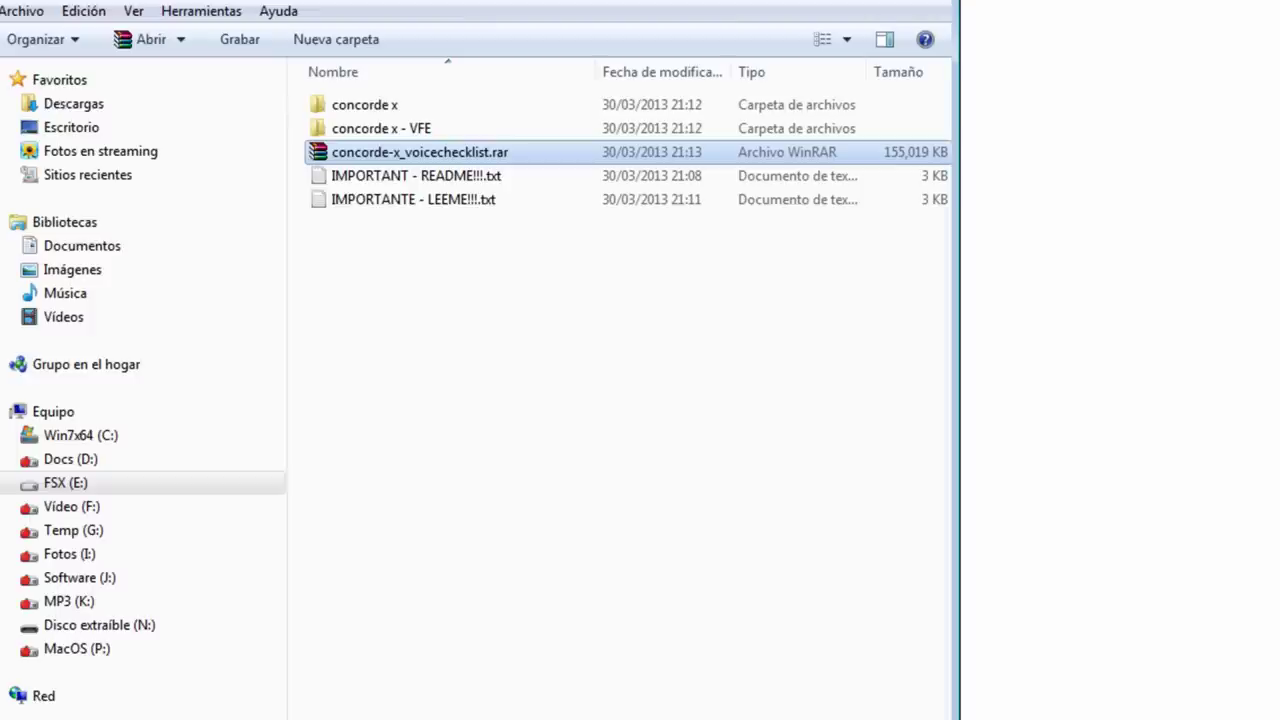
double_click(384, 110)
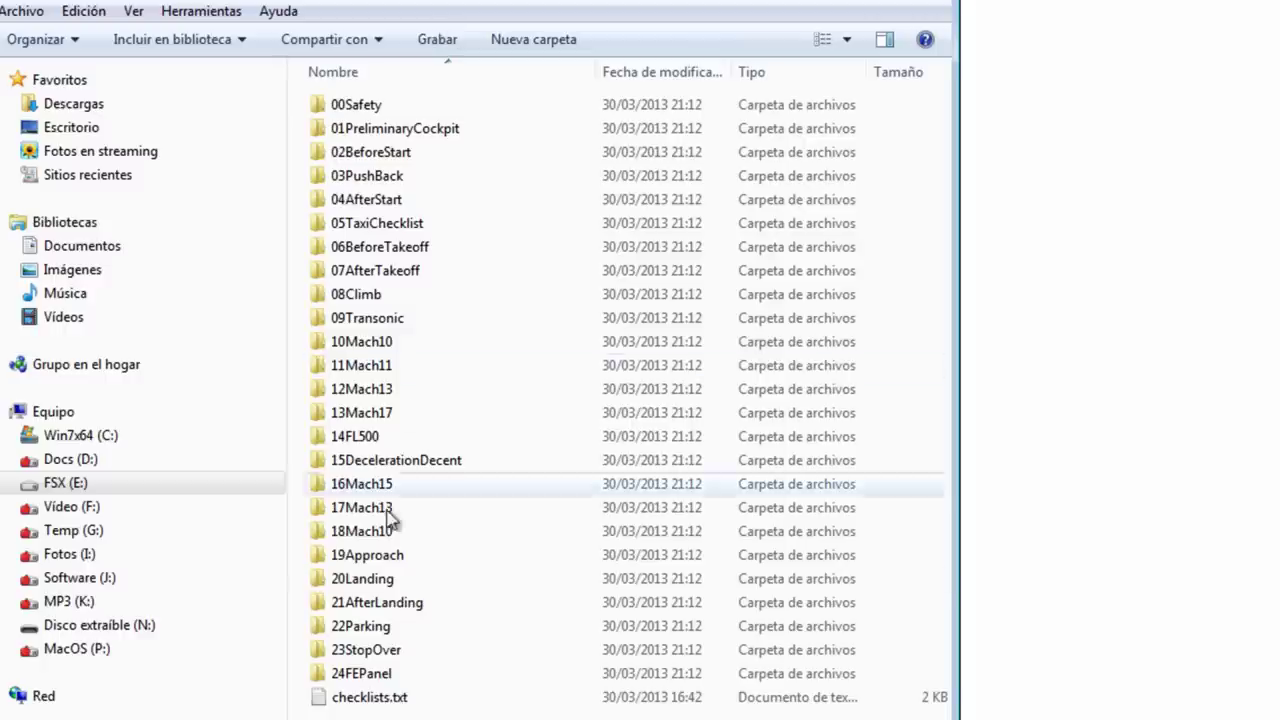
click(386, 706)
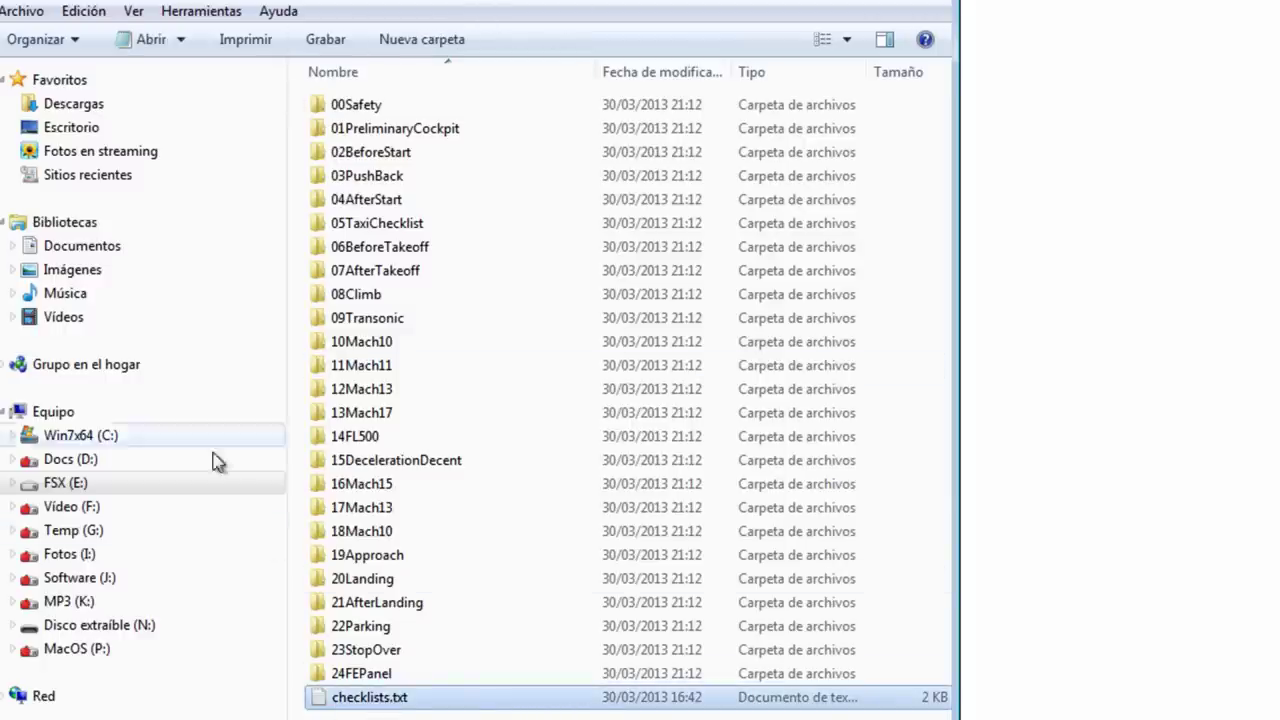
double_click(358, 700)
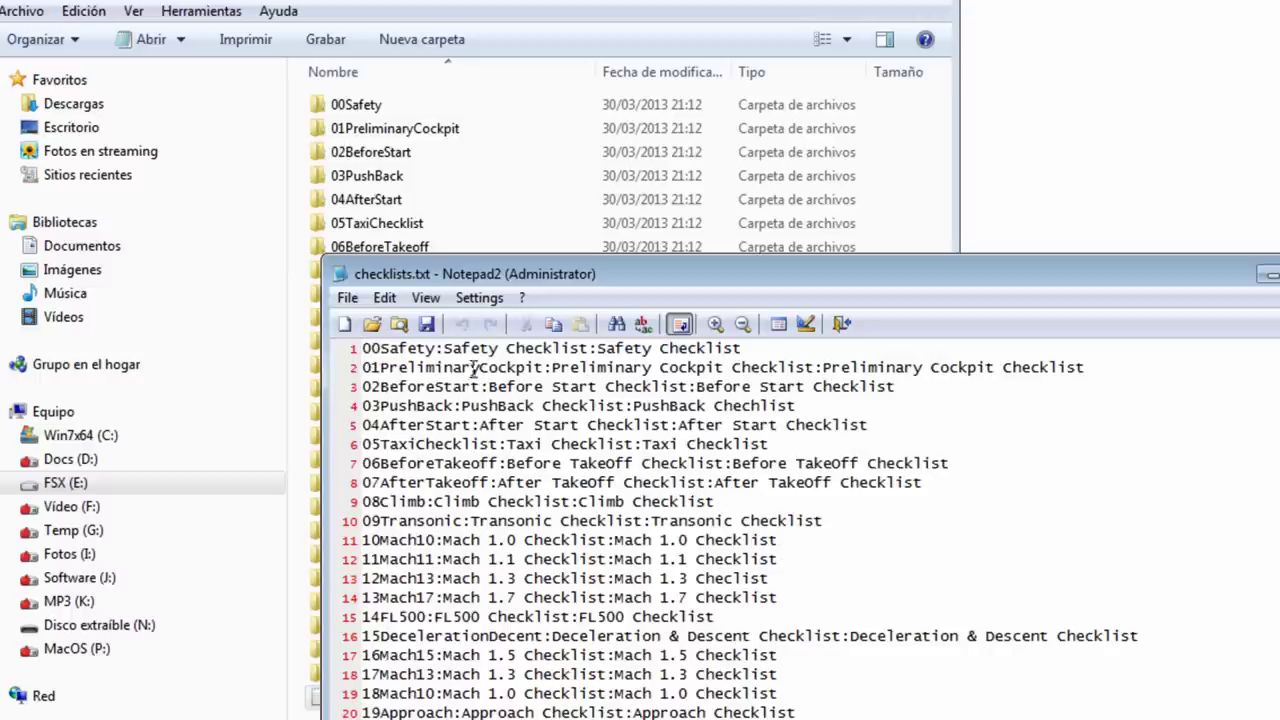
drag(450, 348, 360, 349)
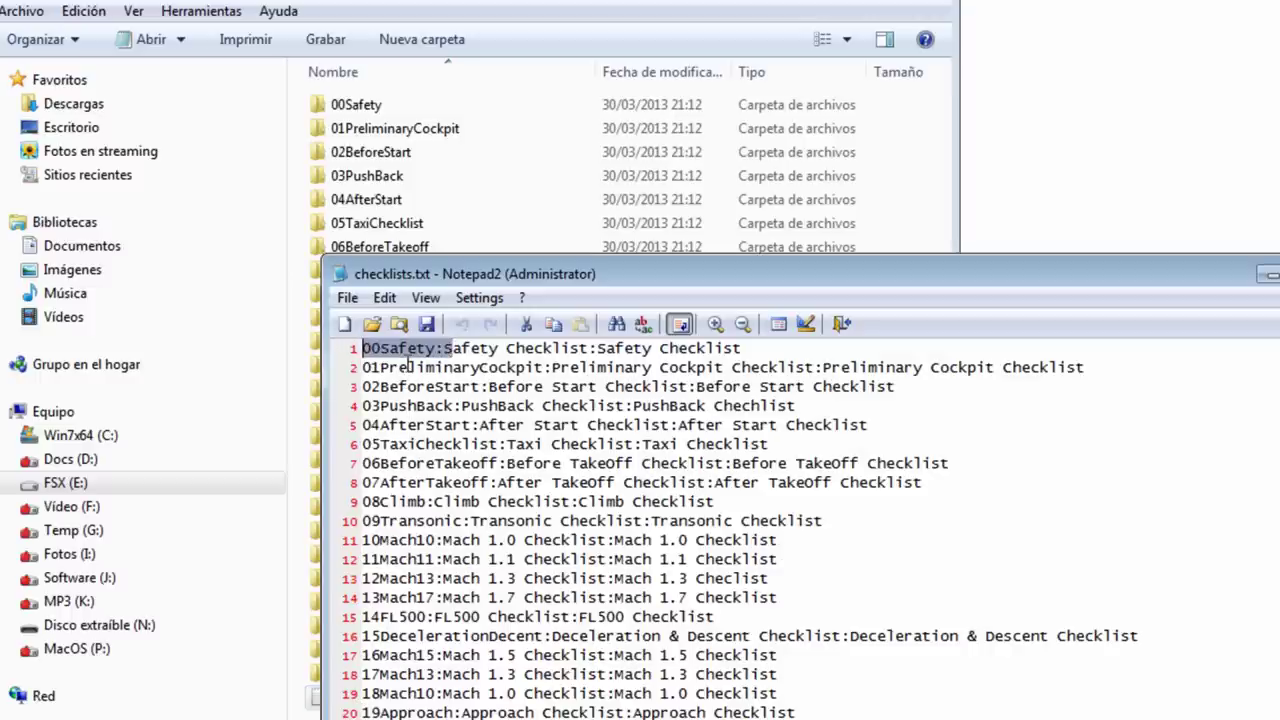
click(401, 349)
drag(364, 349, 418, 349)
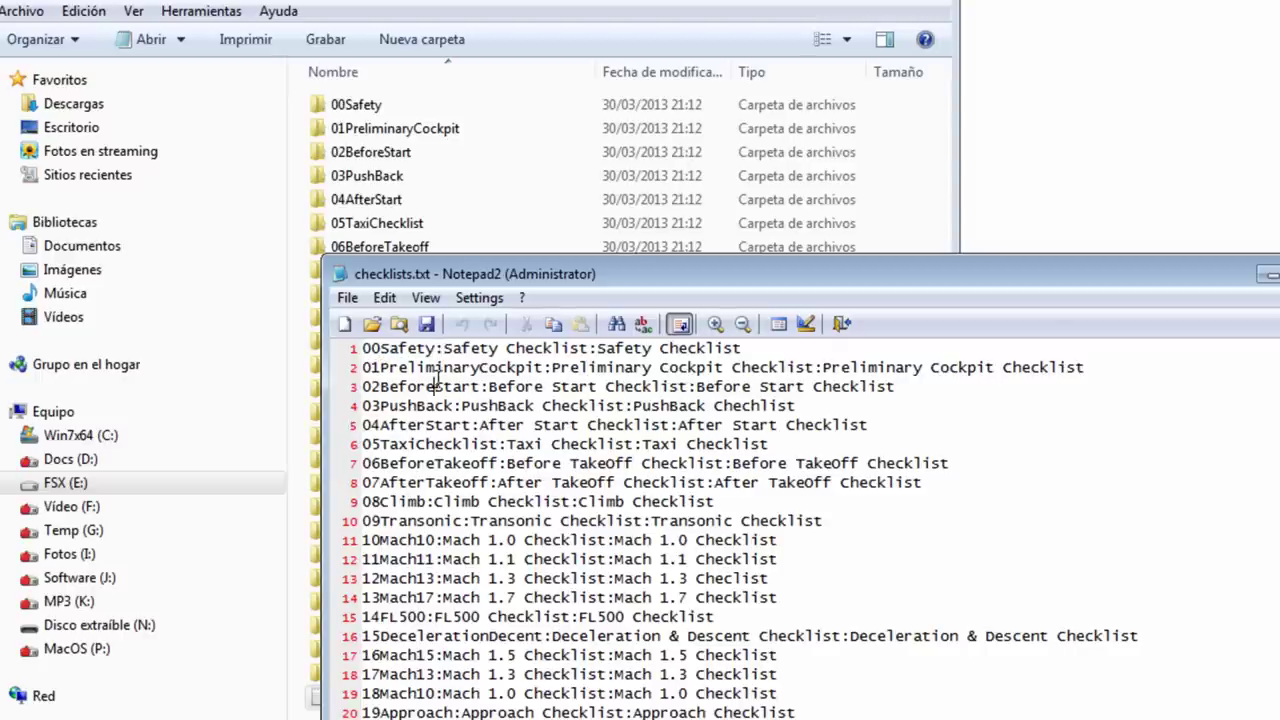
- Check the numbered WAV files in the 00Safety folder and the two Safety Checklist names in the first line of checklists.txt
double_click(348, 105)
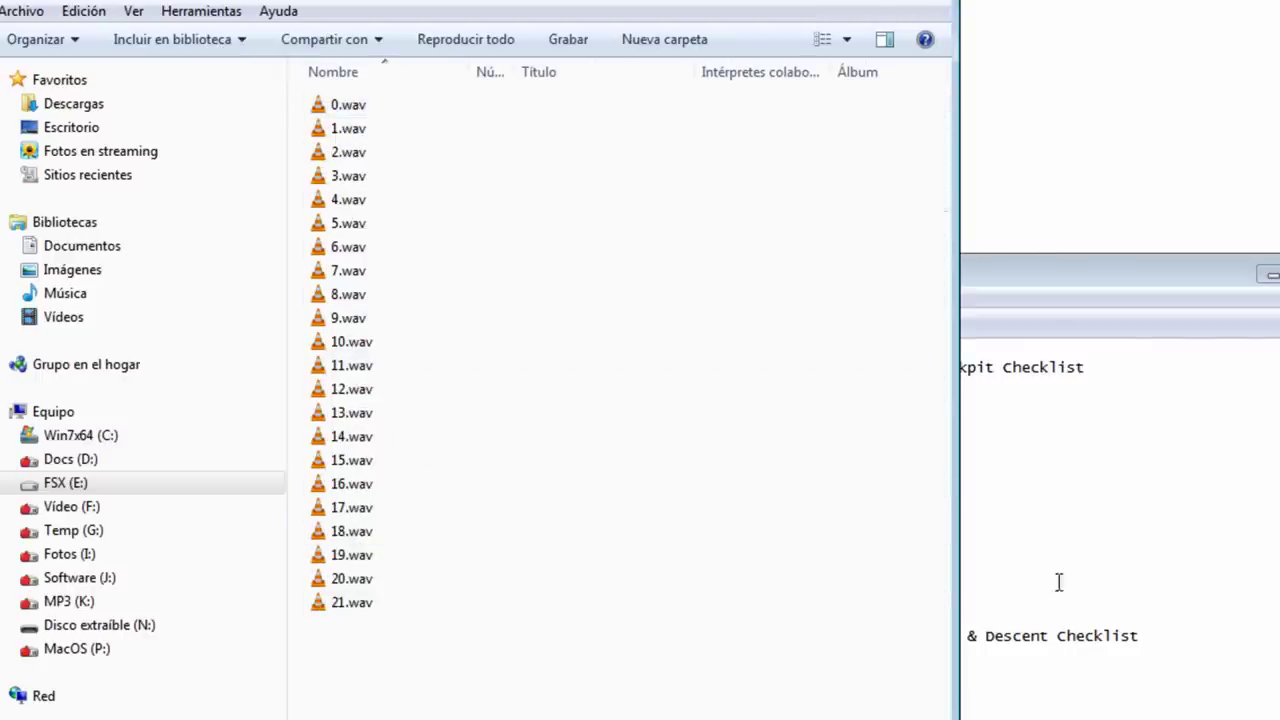
click(1121, 525)
drag(590, 349, 441, 352)
drag(768, 348, 596, 341)
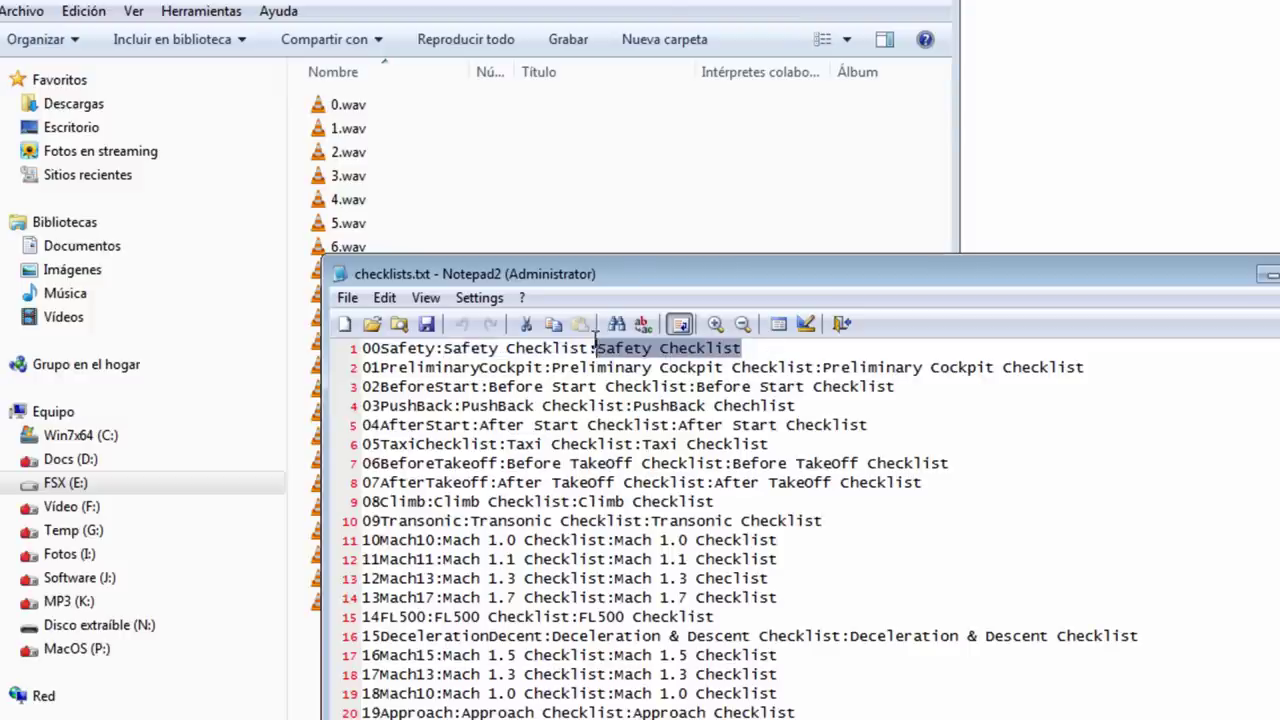
click(645, 518)
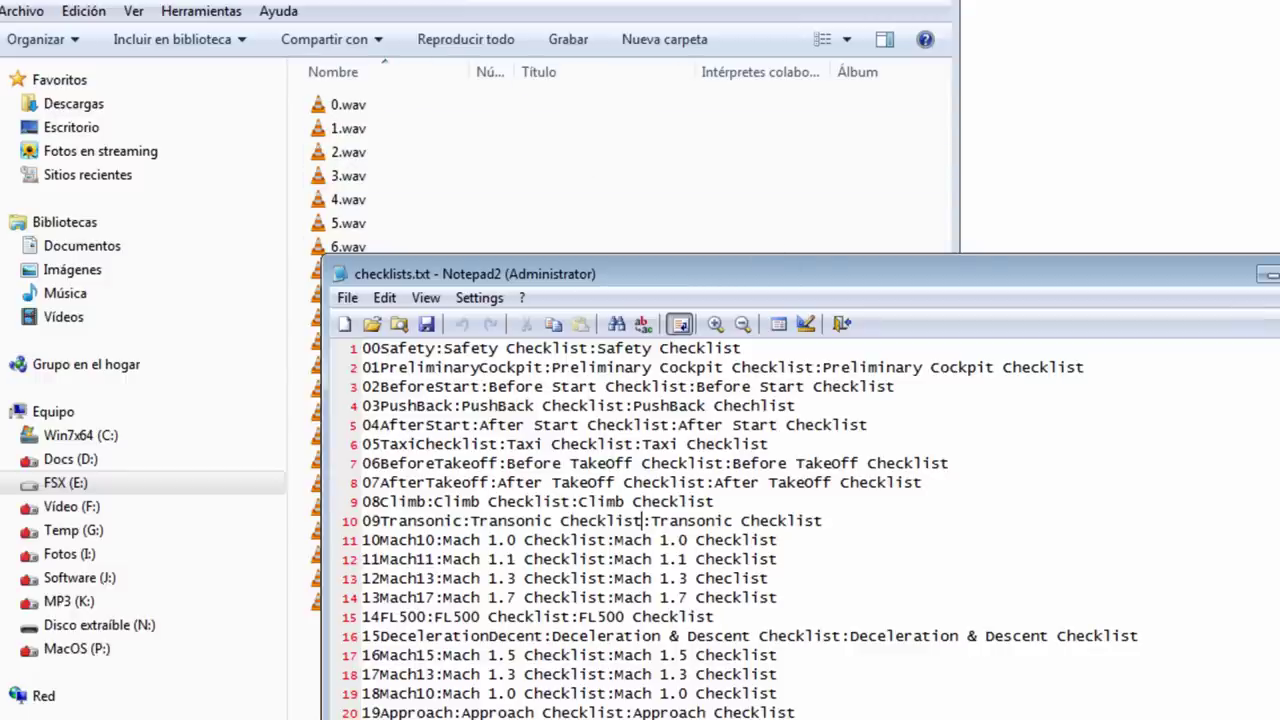
click(357, 89)
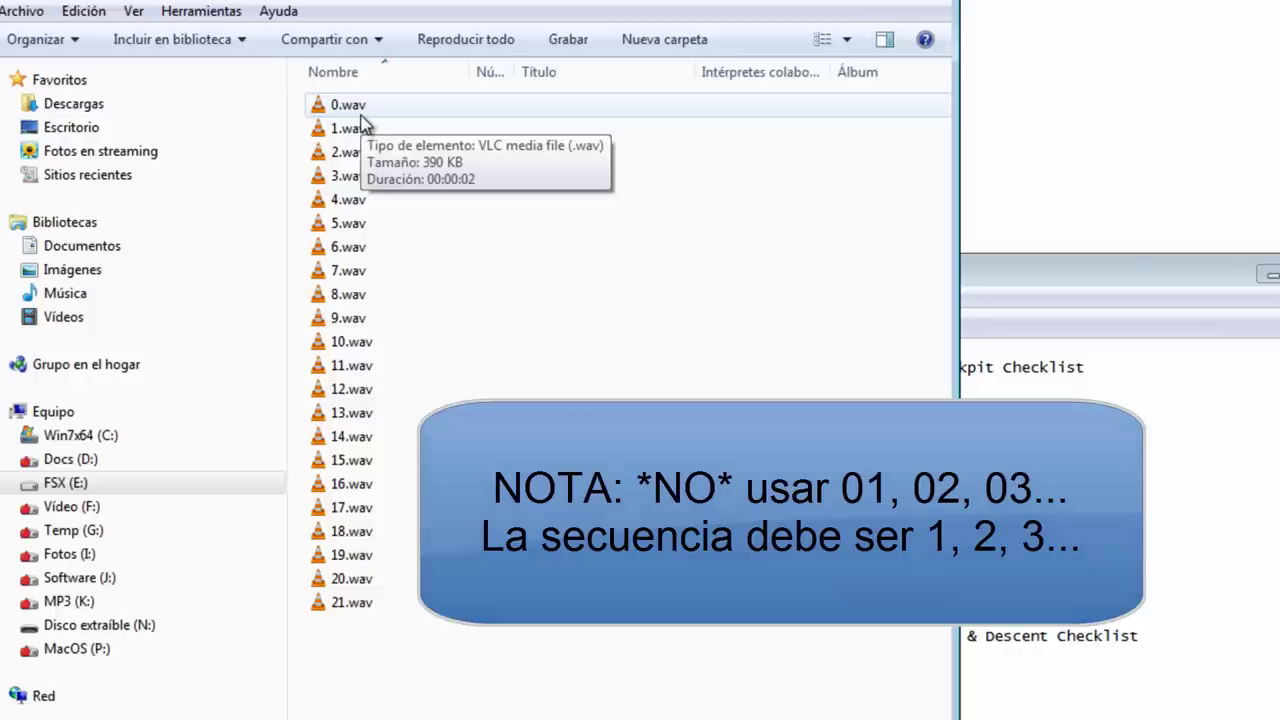
click(1258, 484)
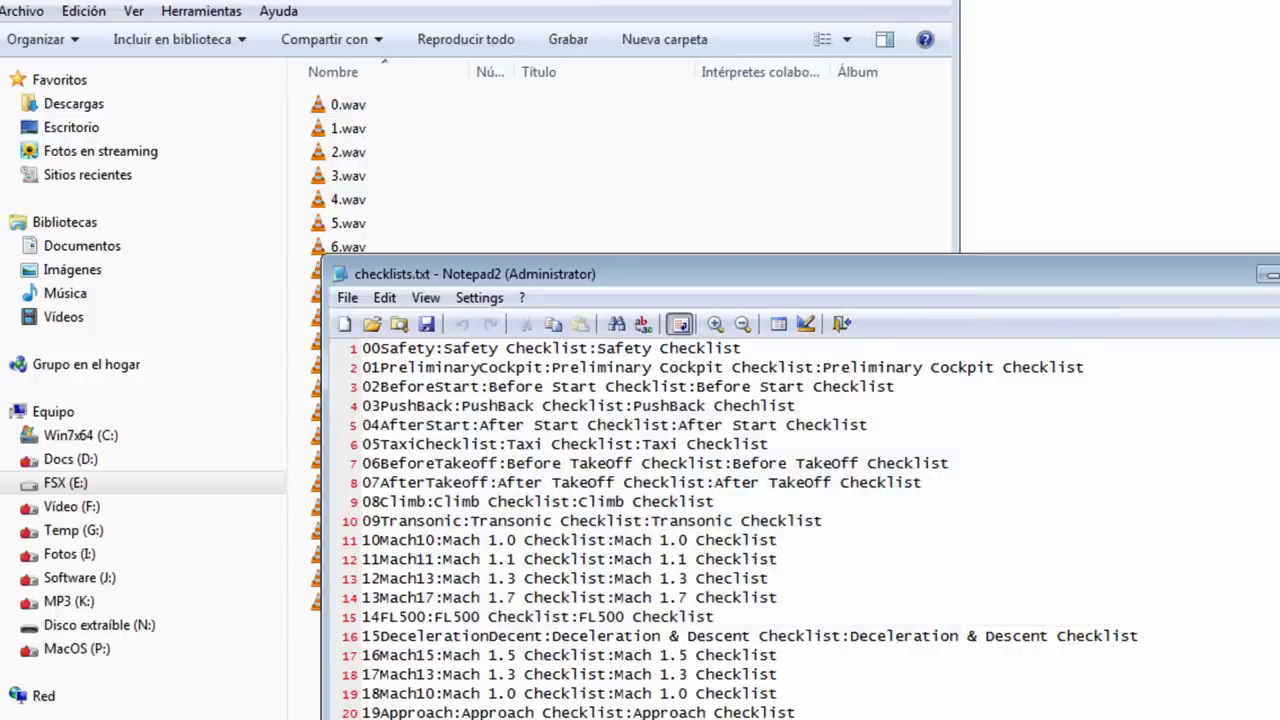
- Close checklists.txt, return to the voiceChecklist_v13 folder and start voiceChecklist.exe, dismissing its message
key(alt+F4)
key(BackSpace)
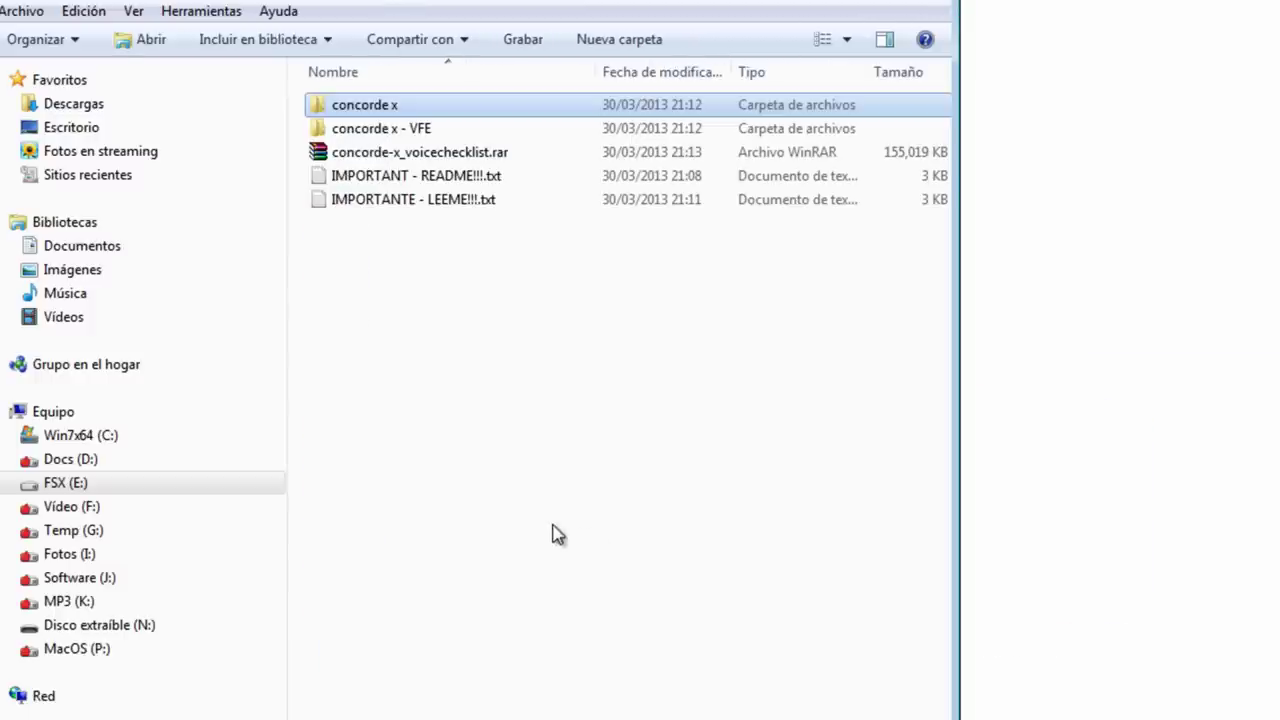
key(BackSpace)
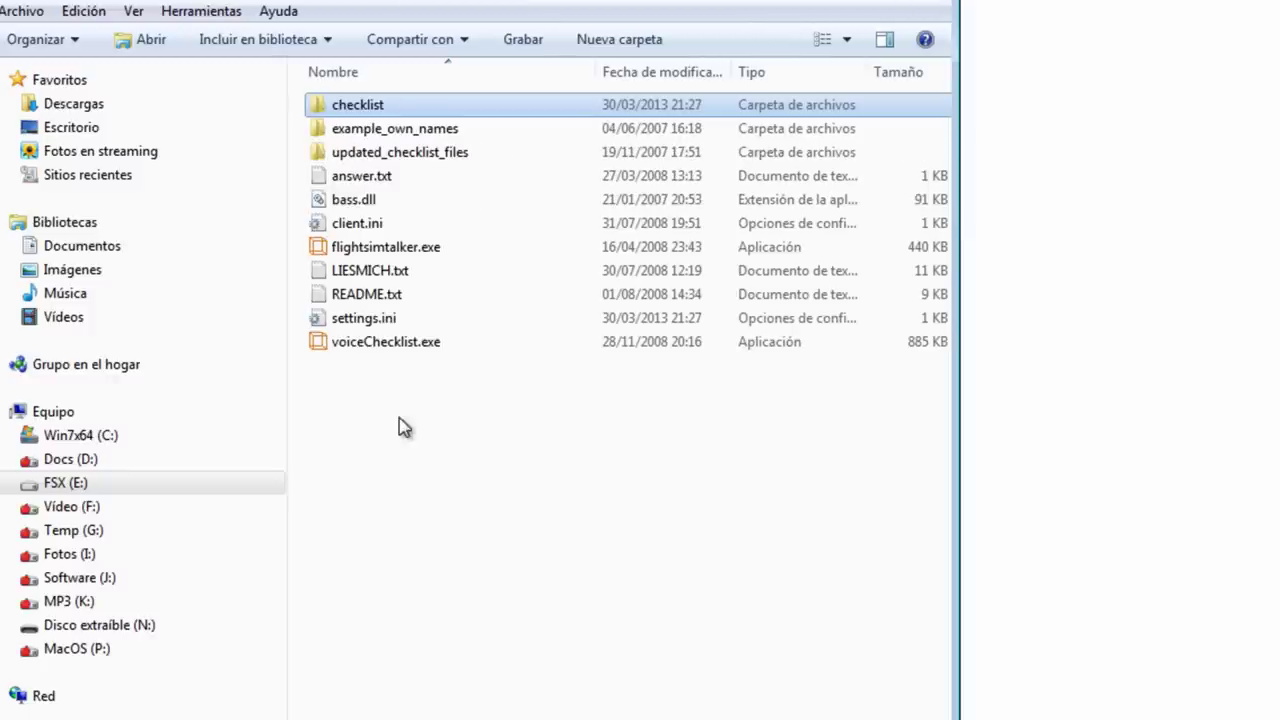
click(383, 346)
double_click(377, 348)
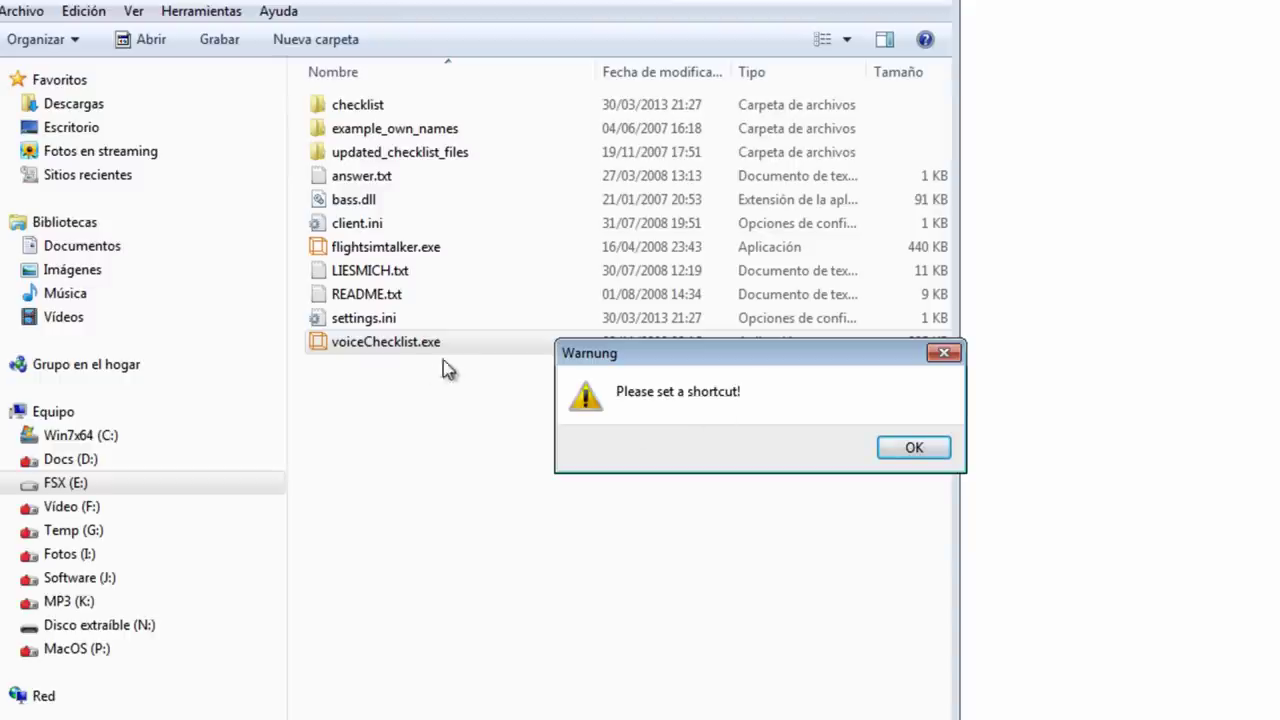
click(905, 449)
- Create a shortcut to voiceChecklist.exe and move it from the program folder to the desktop
right_click(390, 346)
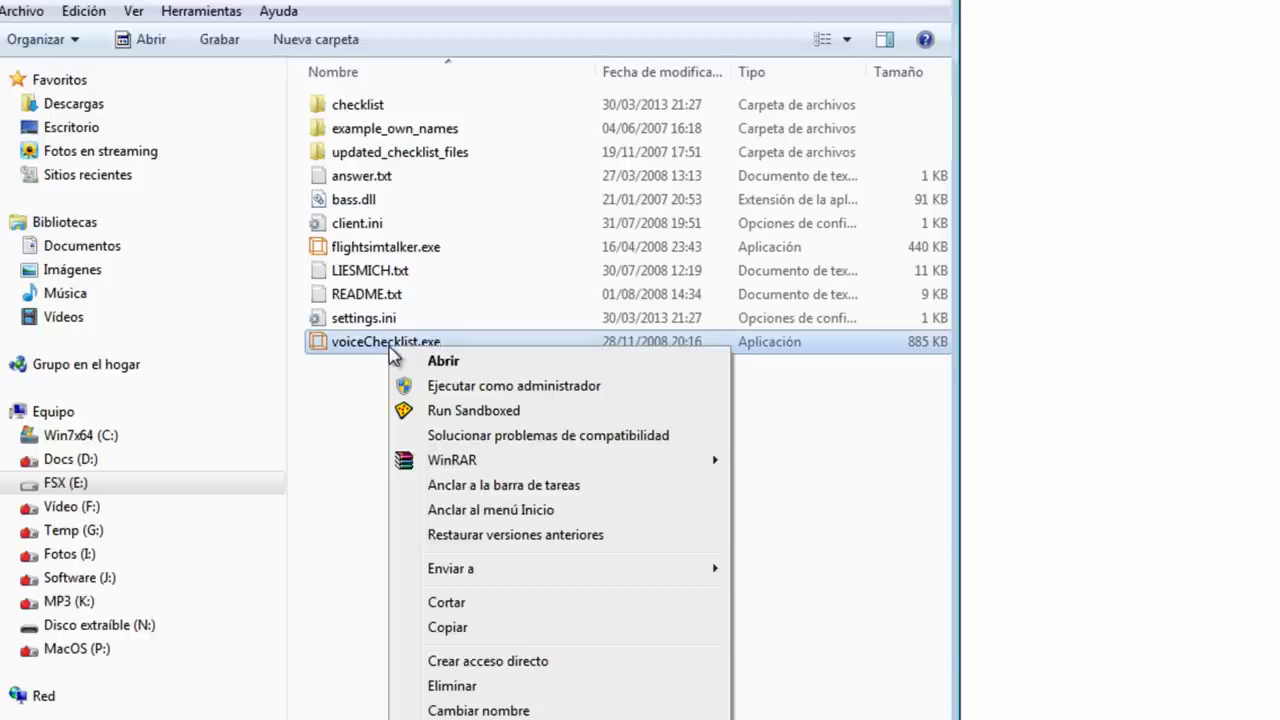
click(505, 627)
right_click(416, 542)
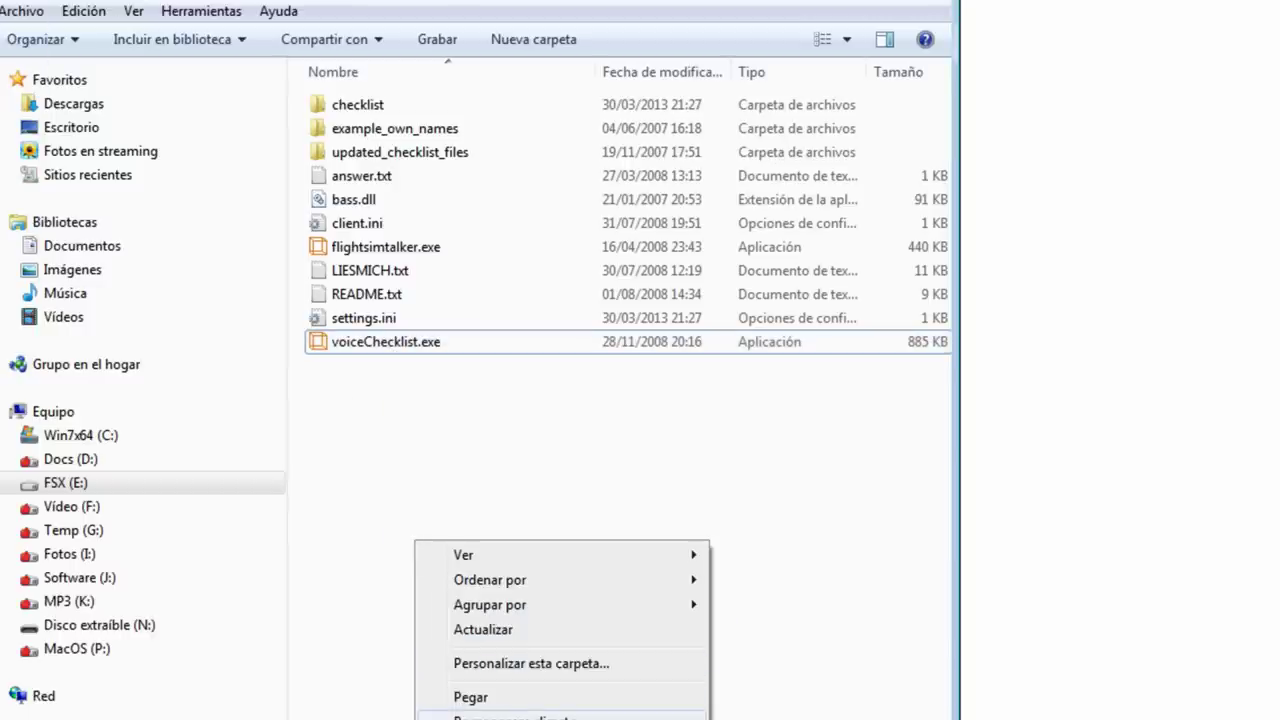
click(500, 717)
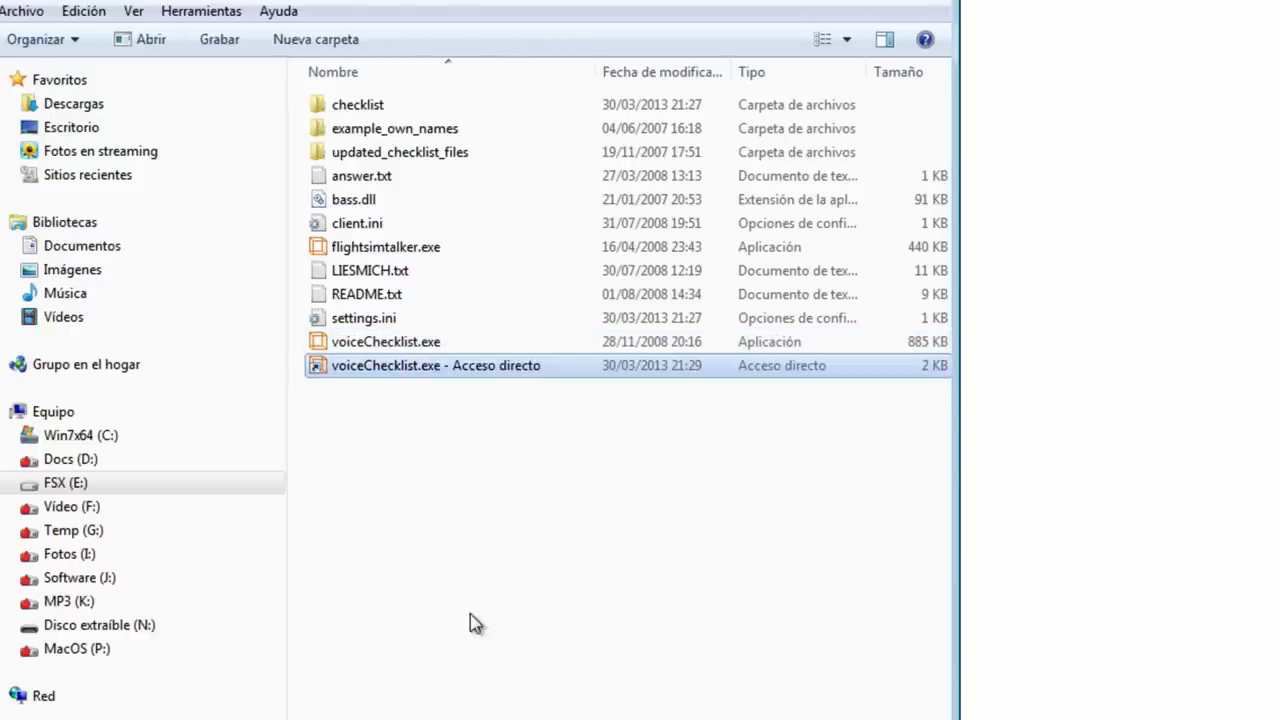
drag(392, 368, 1270, 700)
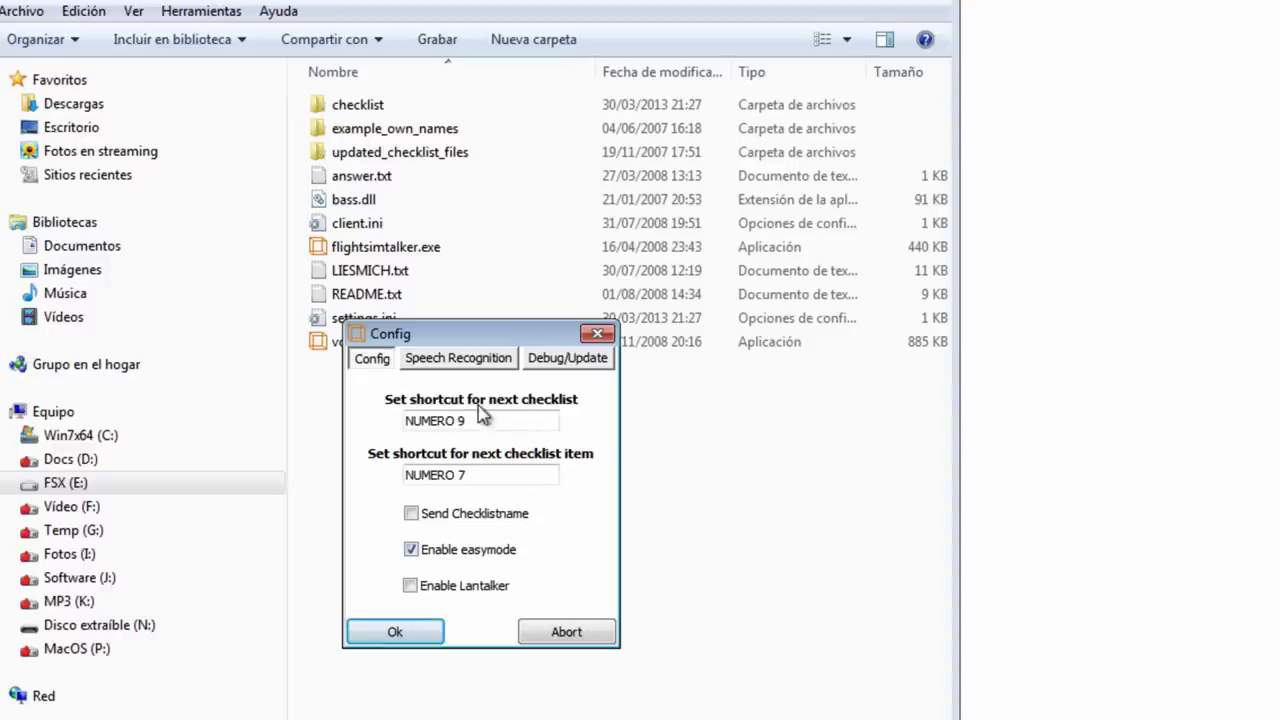
- Accept the configuration with NUMERO 9 and NUMERO 7 as shortcuts and choose the concorde x - VFE checklist
click(420, 636)
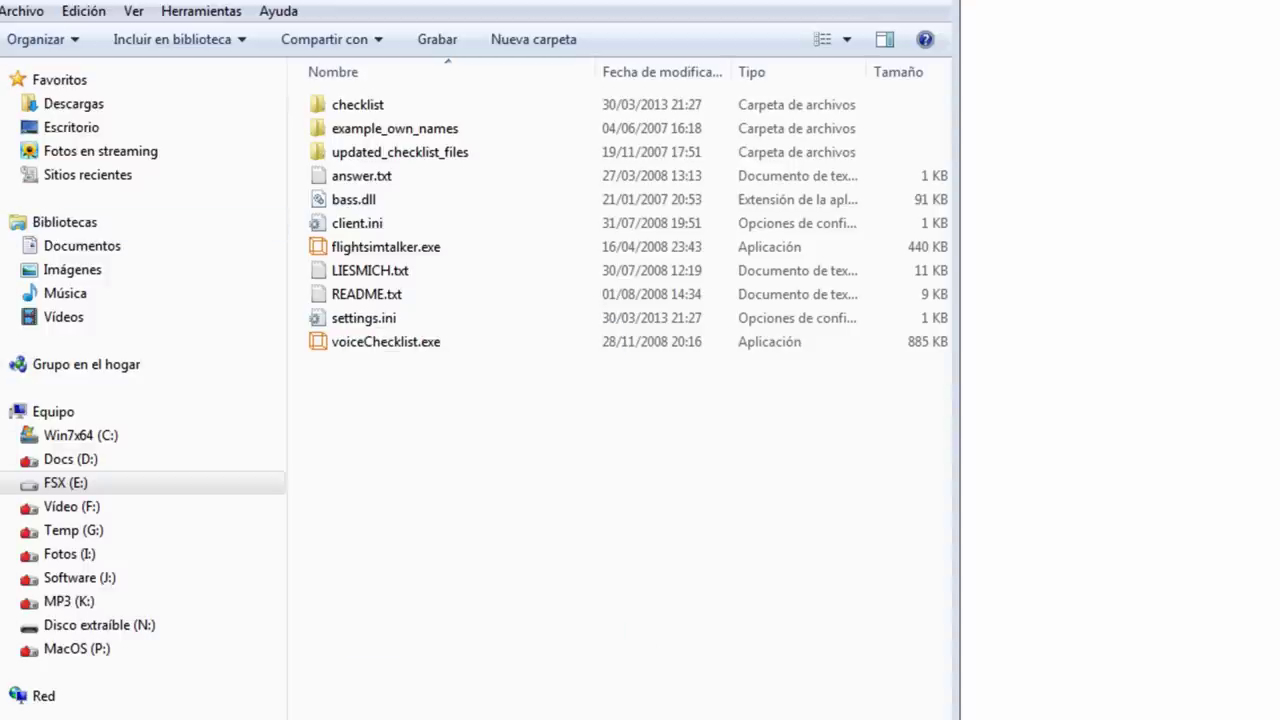
click(431, 487)
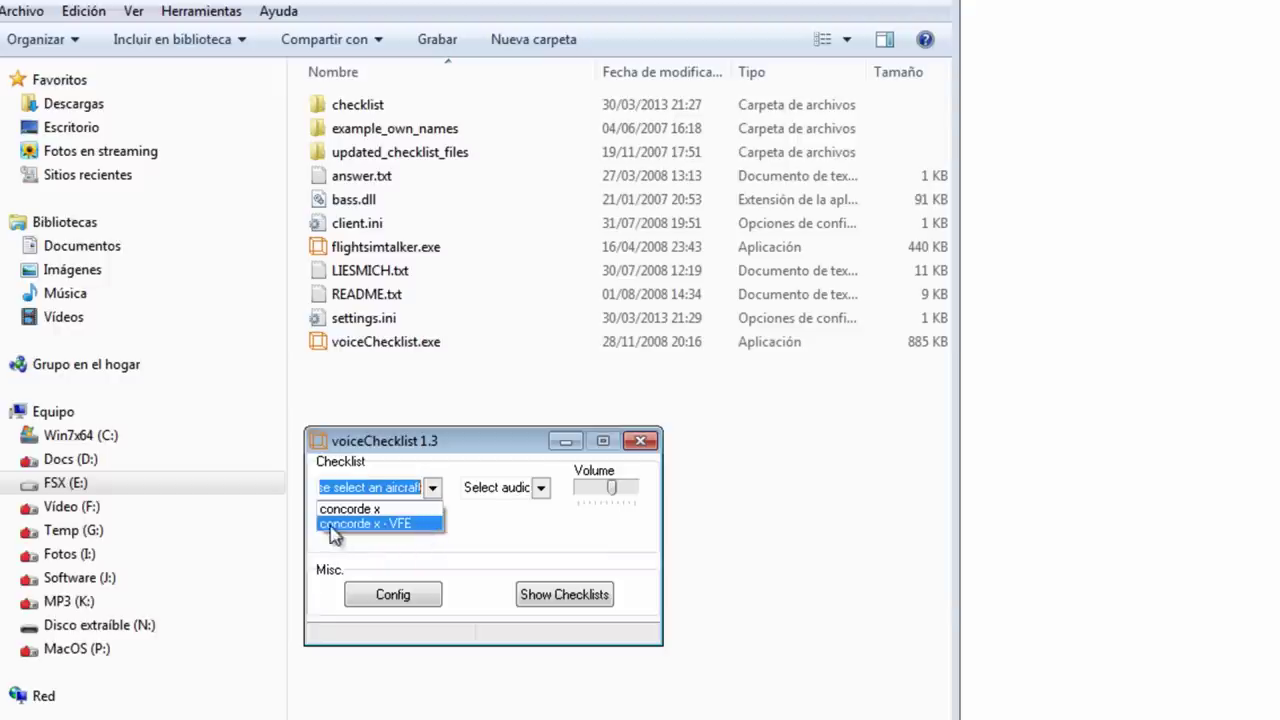
click(386, 524)
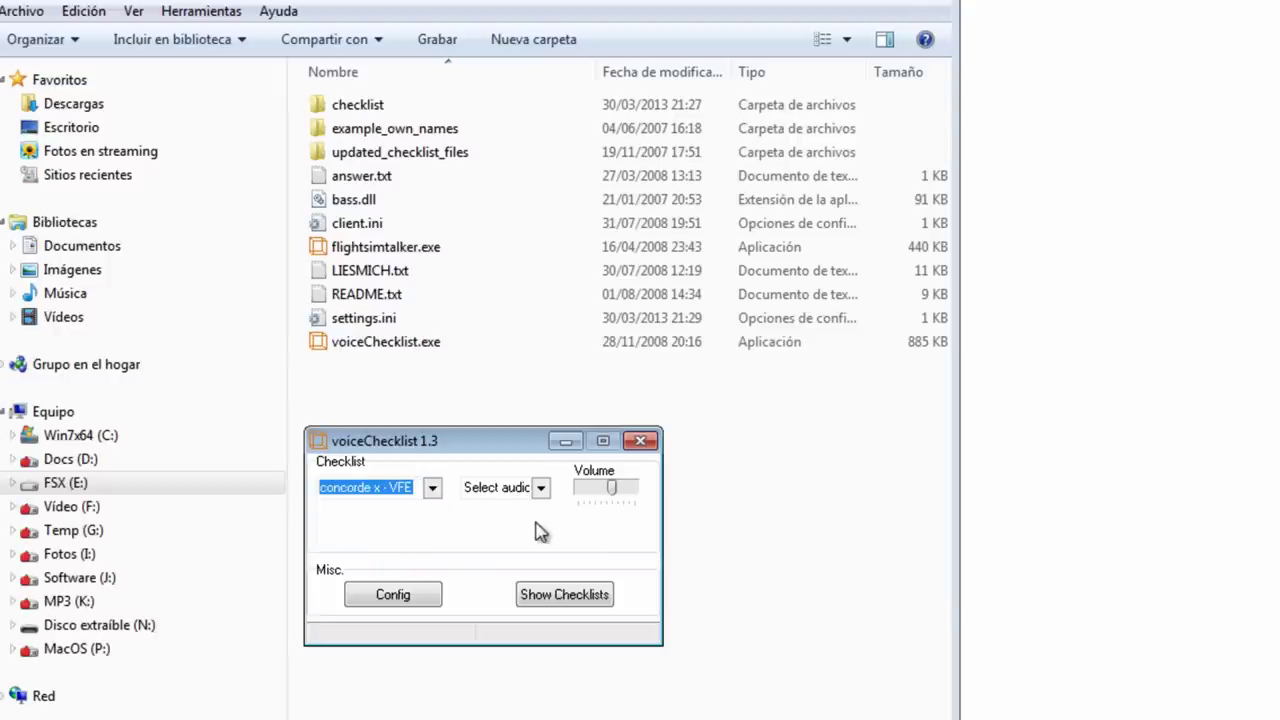
- Set an Altavoces output as the audio device in voiceChecklist
click(540, 487)
click(539, 510)
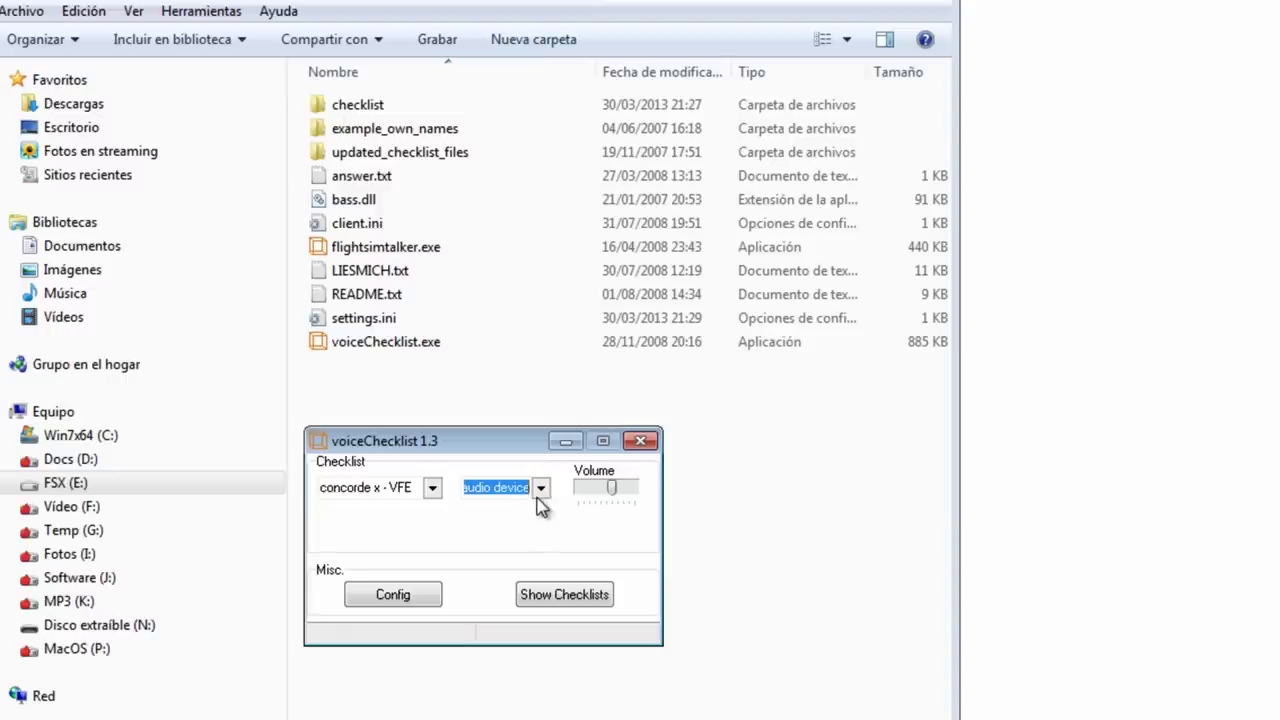
drag(530, 490, 470, 490)
click(477, 497)
double_click(477, 497)
click(477, 497)
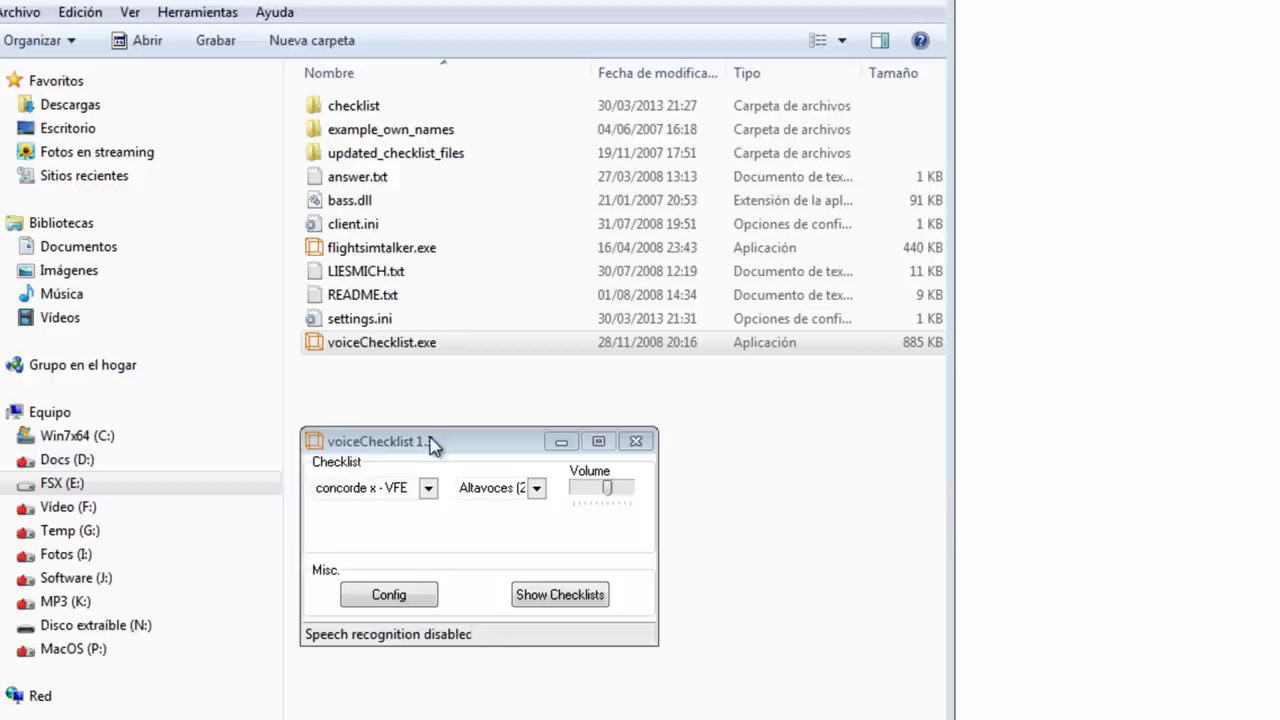
- Review the available audio devices, keeping an Altavoces output selected
click(370, 447)
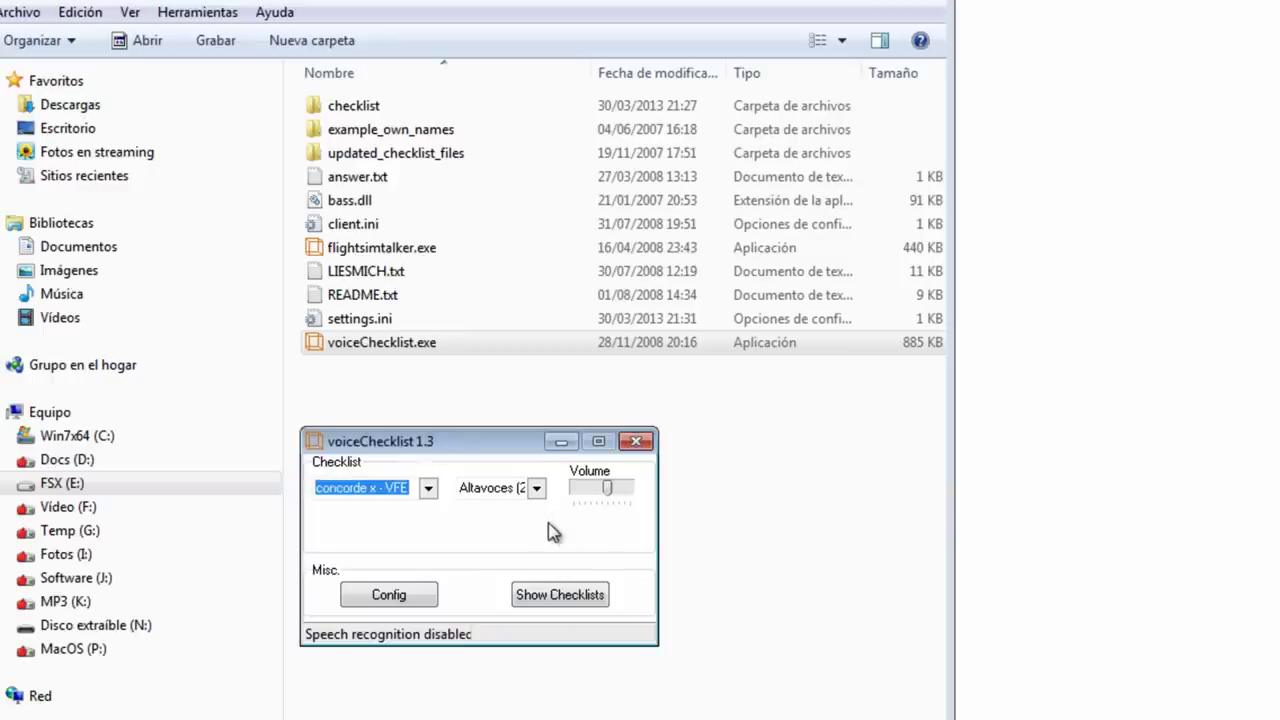
click(538, 489)
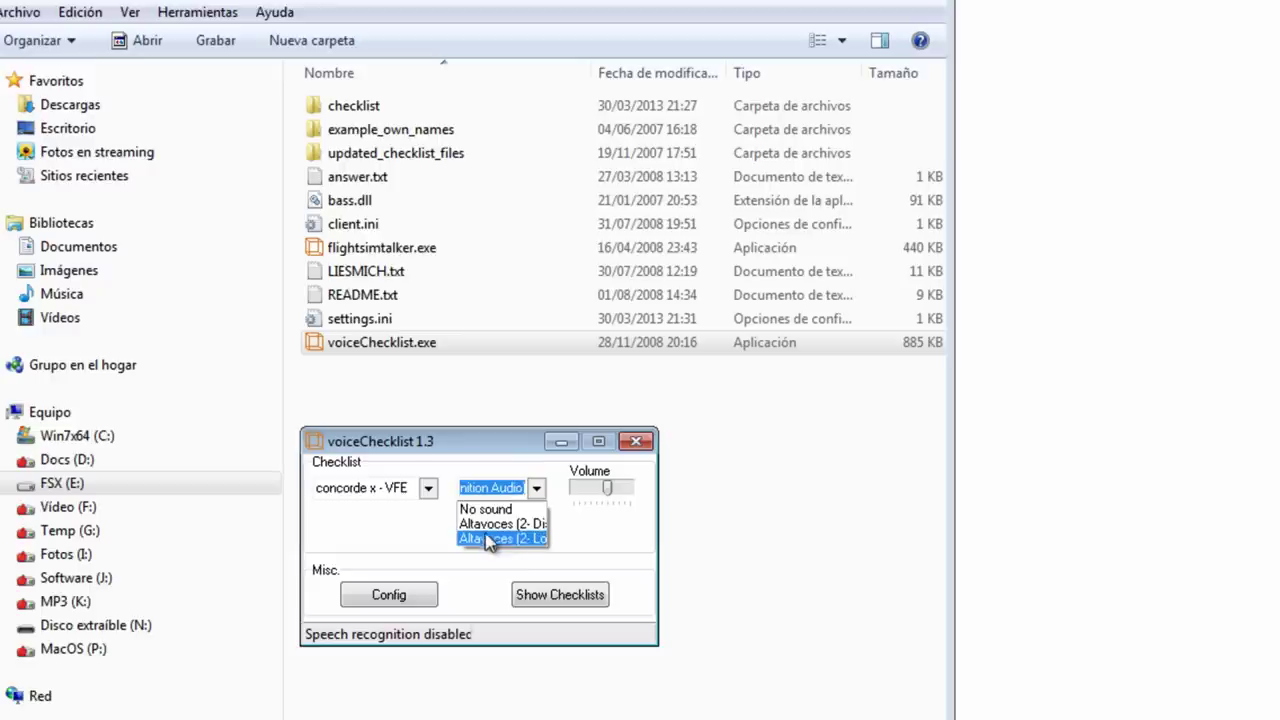
click(500, 481)
scroll(500, 481, down, 3)
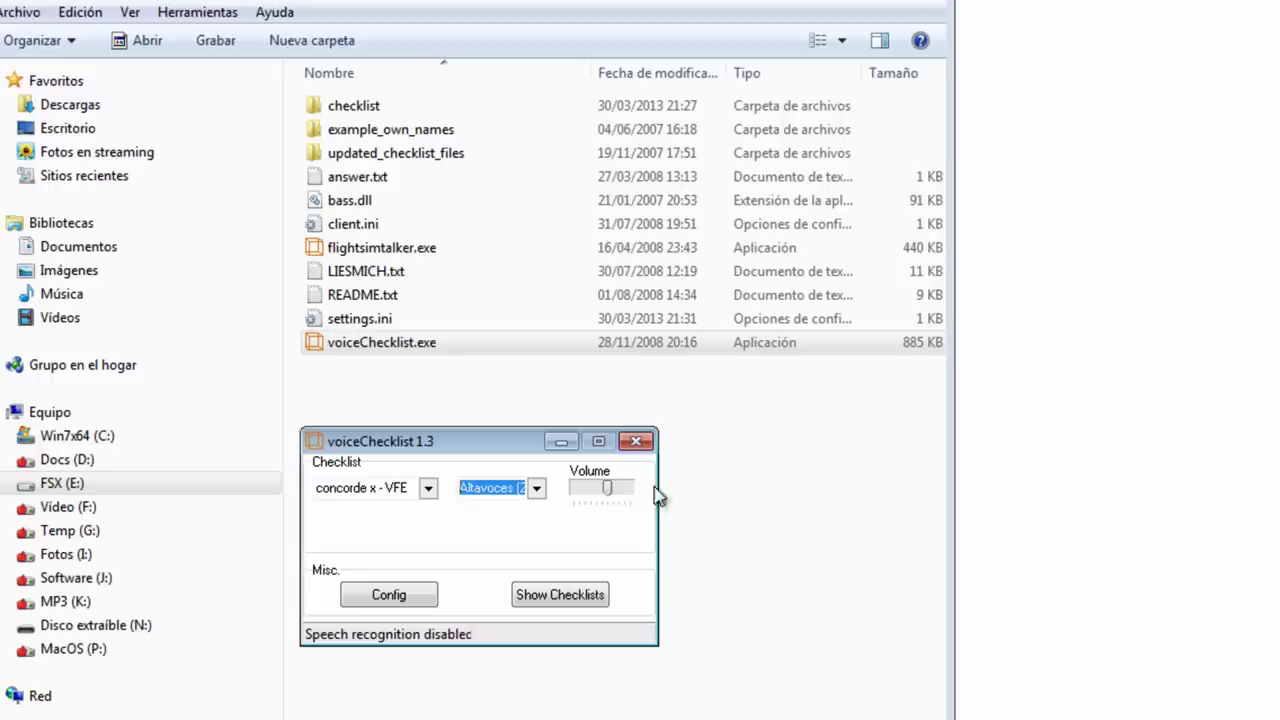
- Check the volume and the shortcut and easymode options, closing the configuration with its settings accepted
click(608, 490)
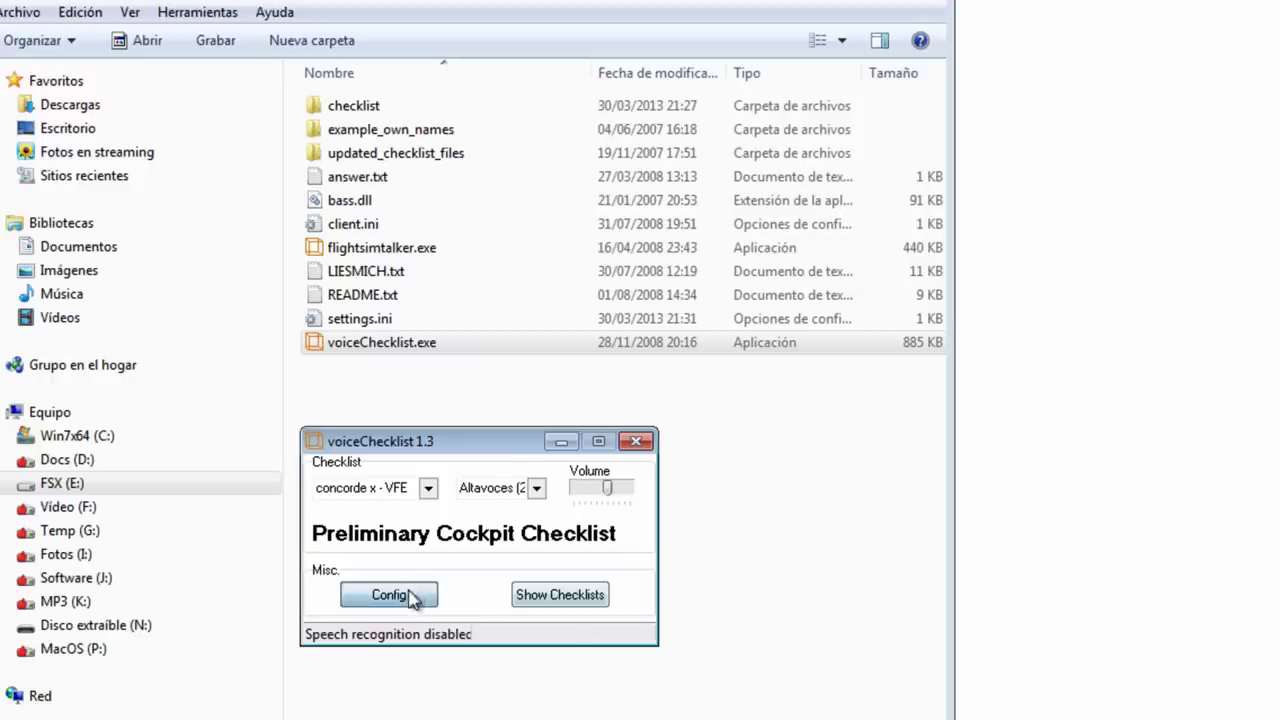
click(412, 593)
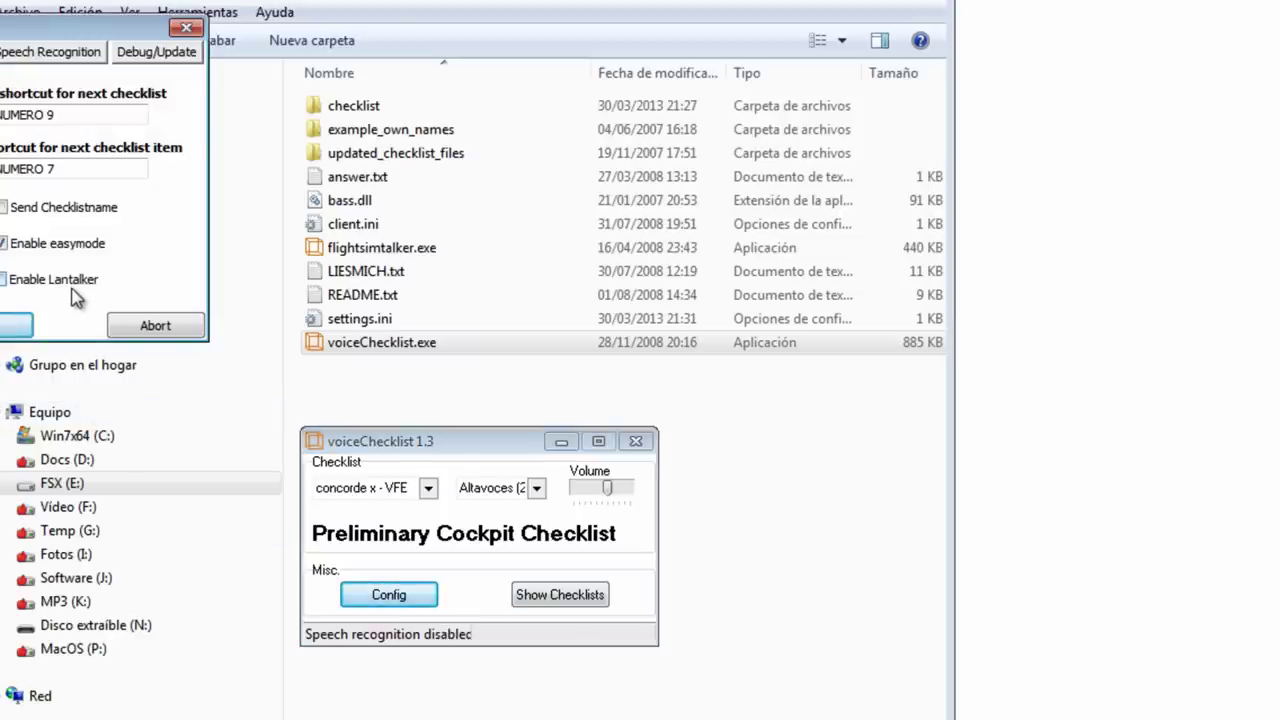
click(12, 322)
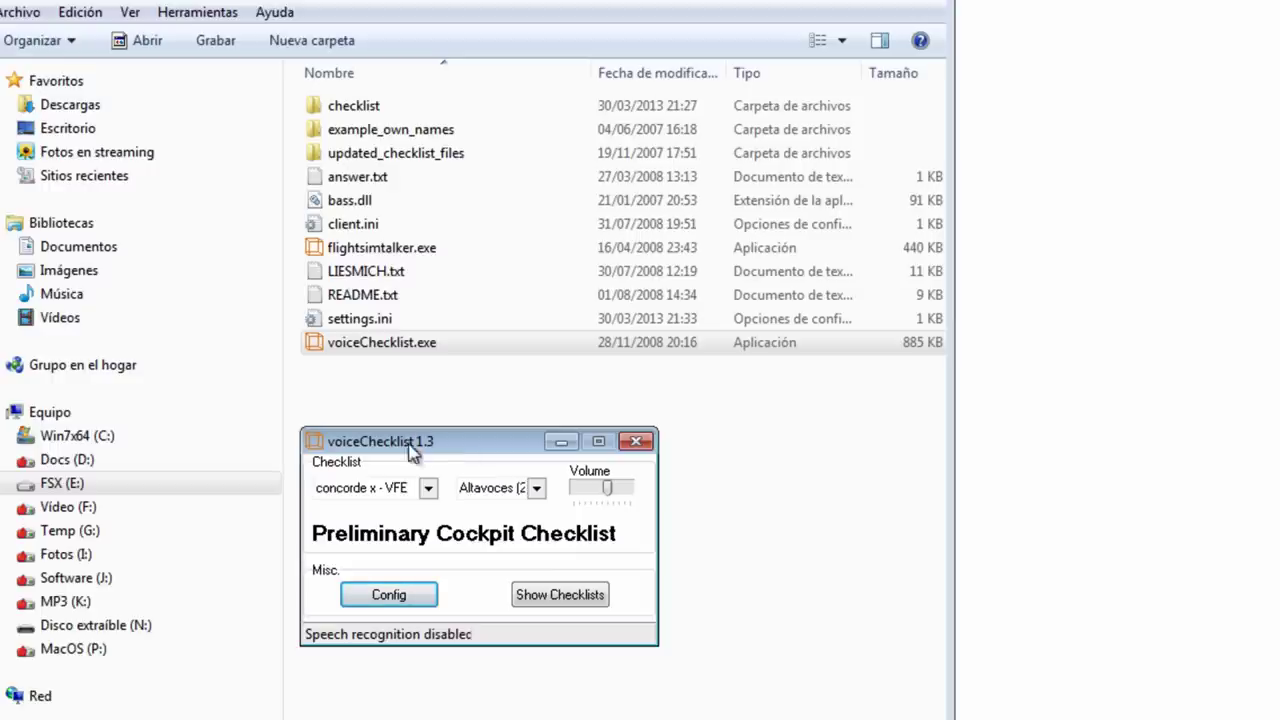
- Display the Checklists window and arrange it beside the main voiceChecklist window
click(570, 603)
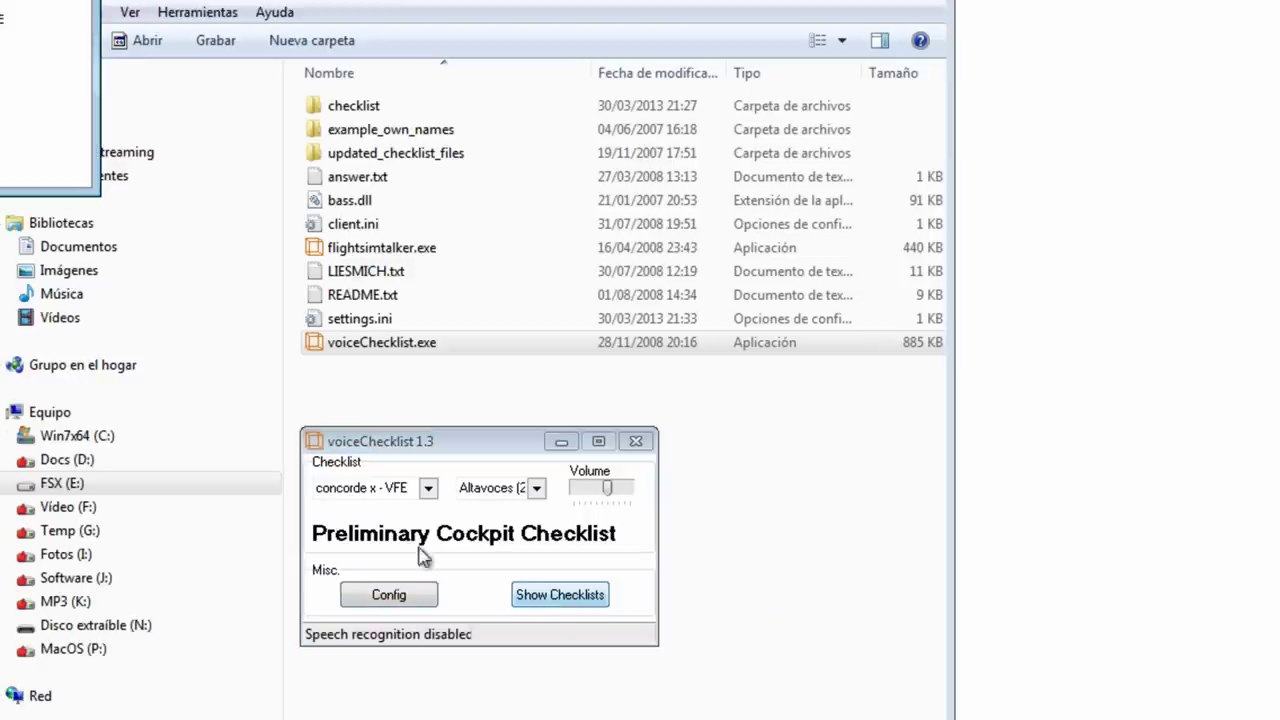
drag(26, 40, 744, 466)
click(525, 498)
drag(480, 441, 394, 434)
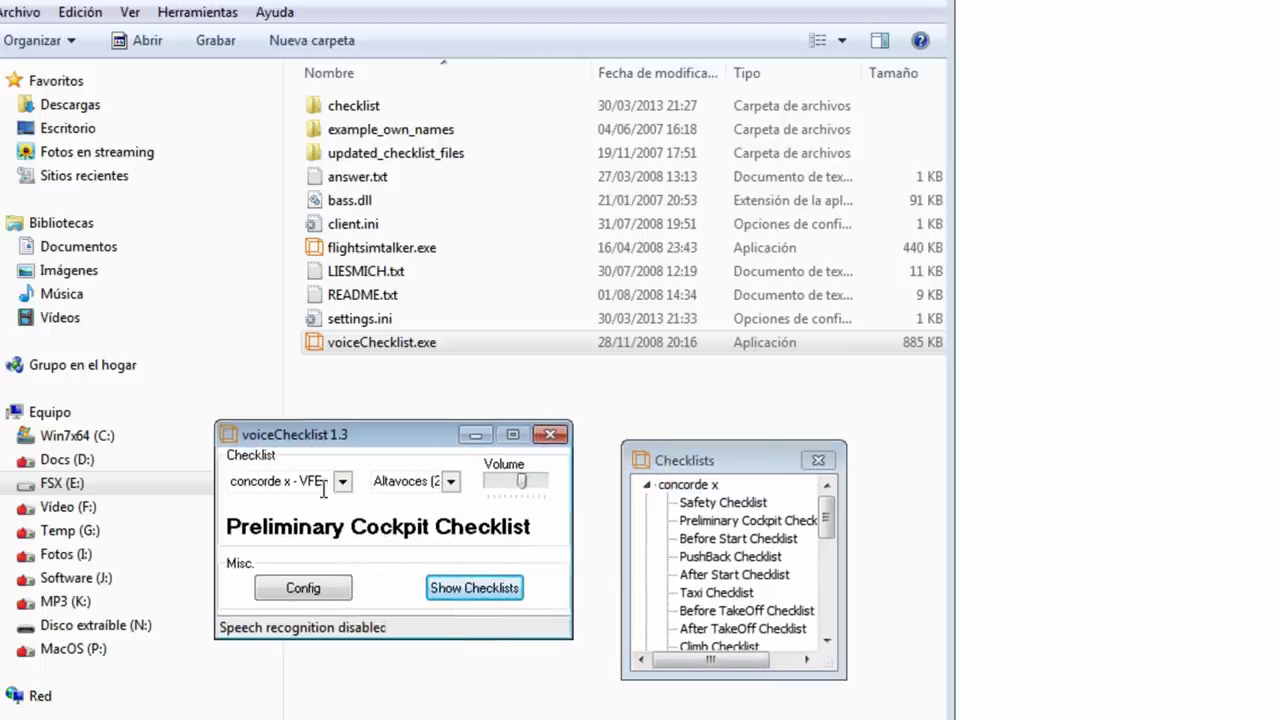
- Collapse the concorde x list and look through the concorde x - VFE checklists down to Stopover Checklist, highlighting Lading Checklist
click(646, 484)
click(647, 502)
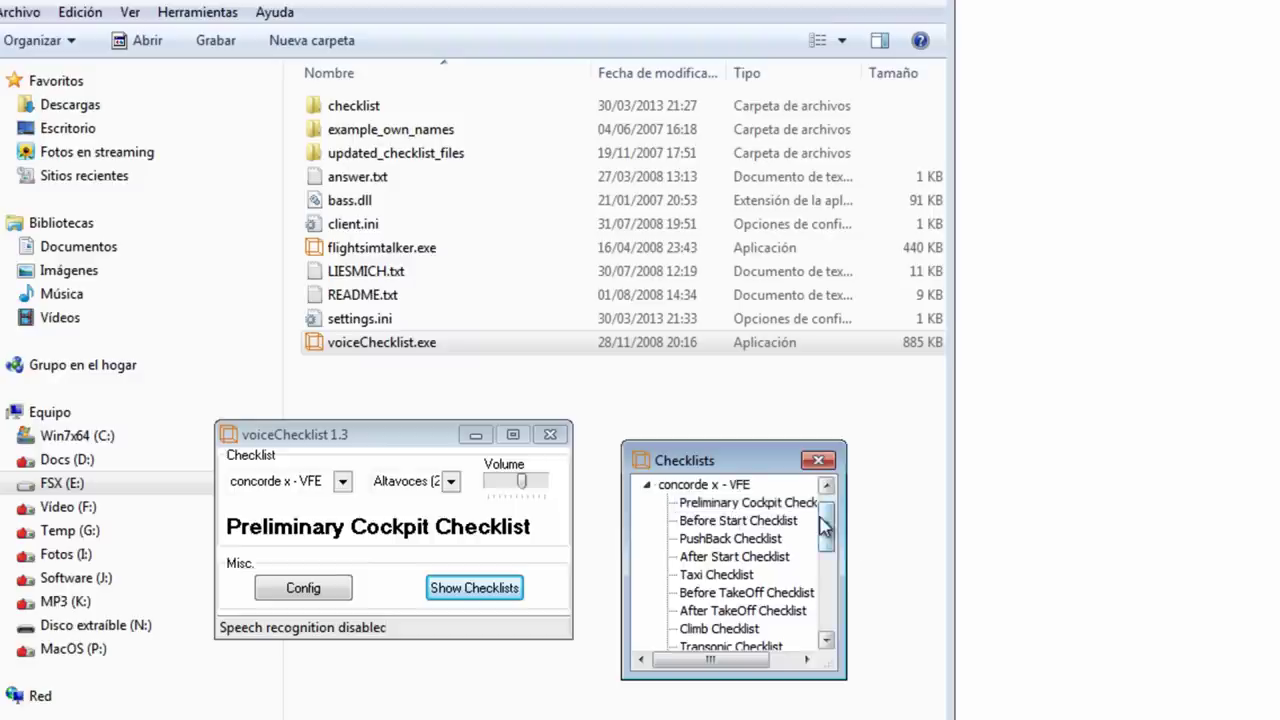
drag(824, 526, 855, 622)
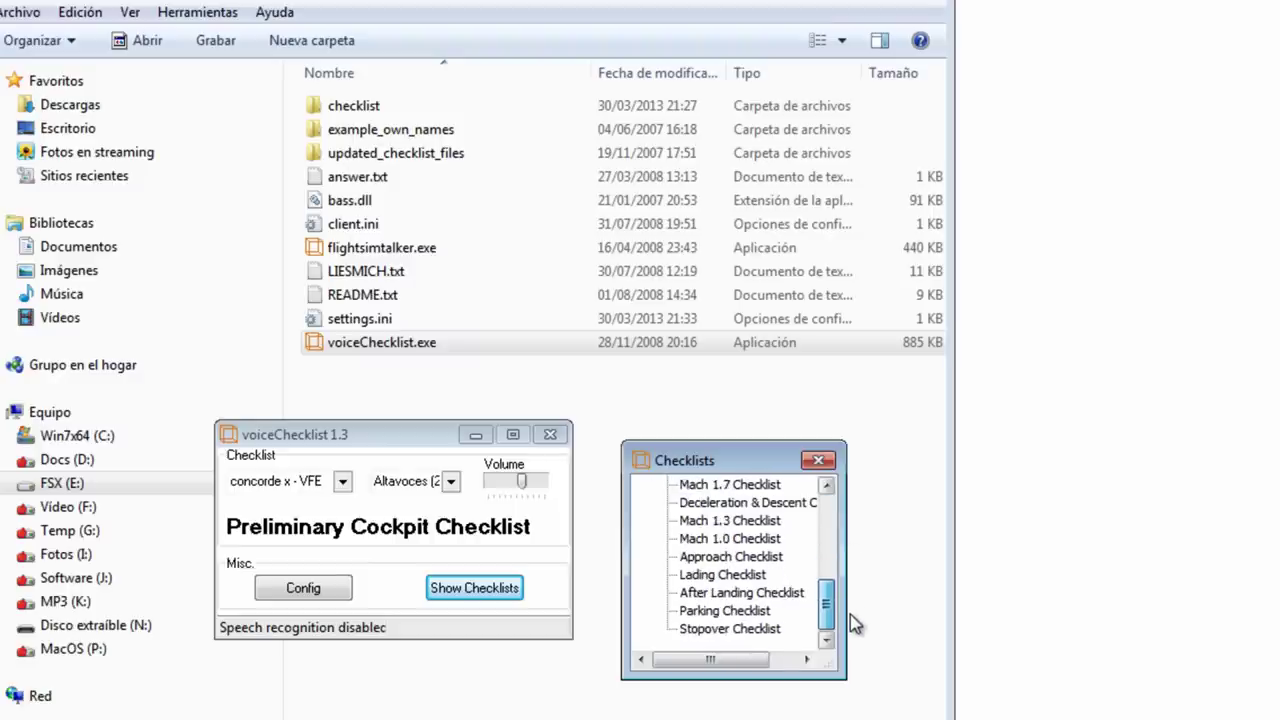
click(707, 578)
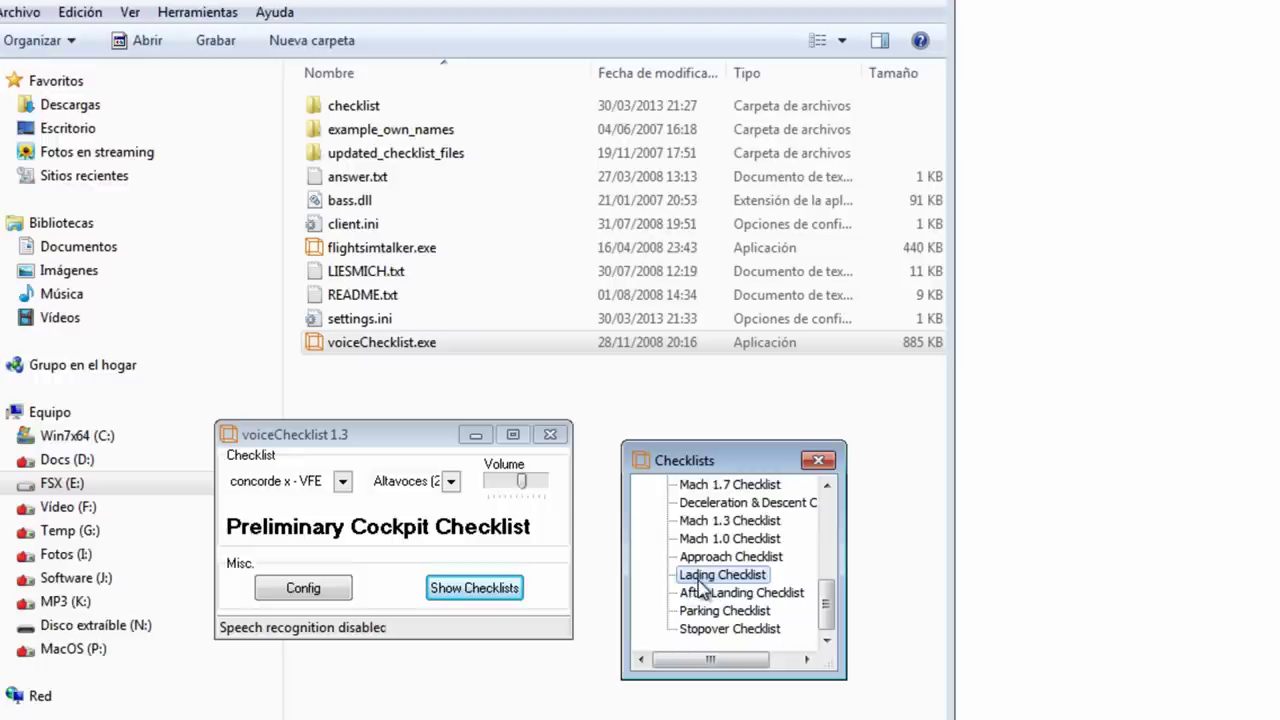
click(430, 440)
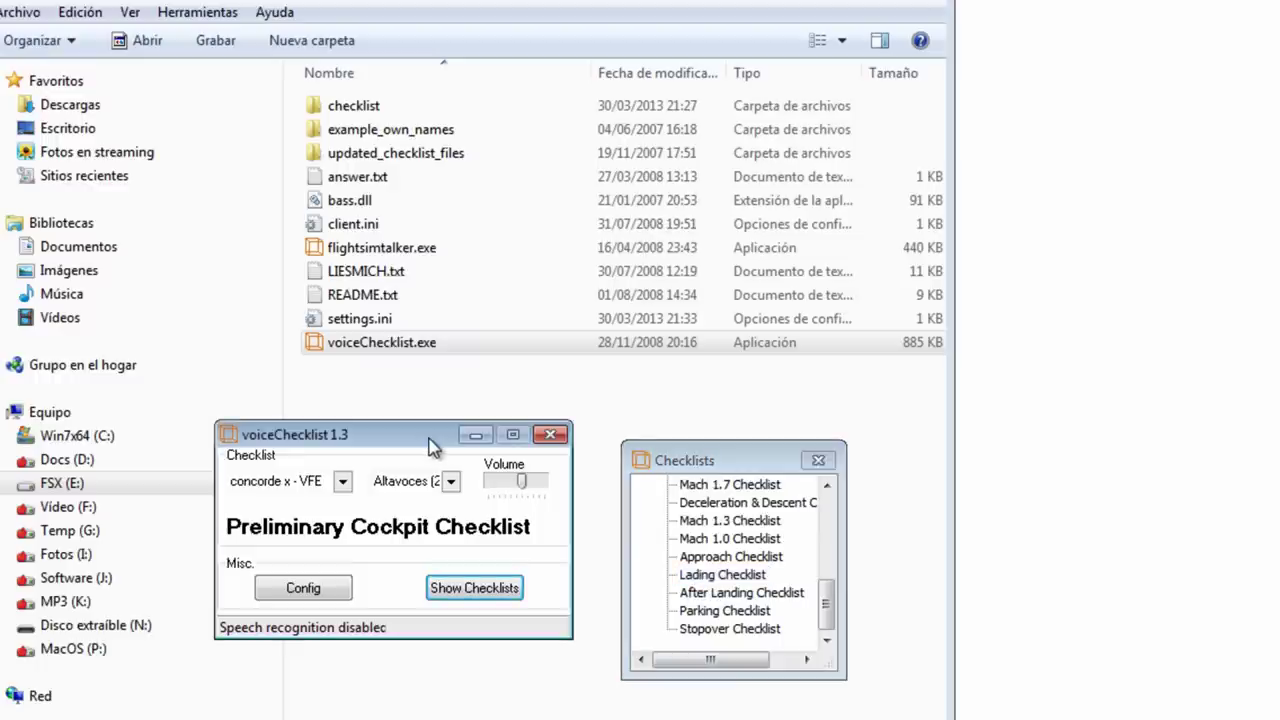